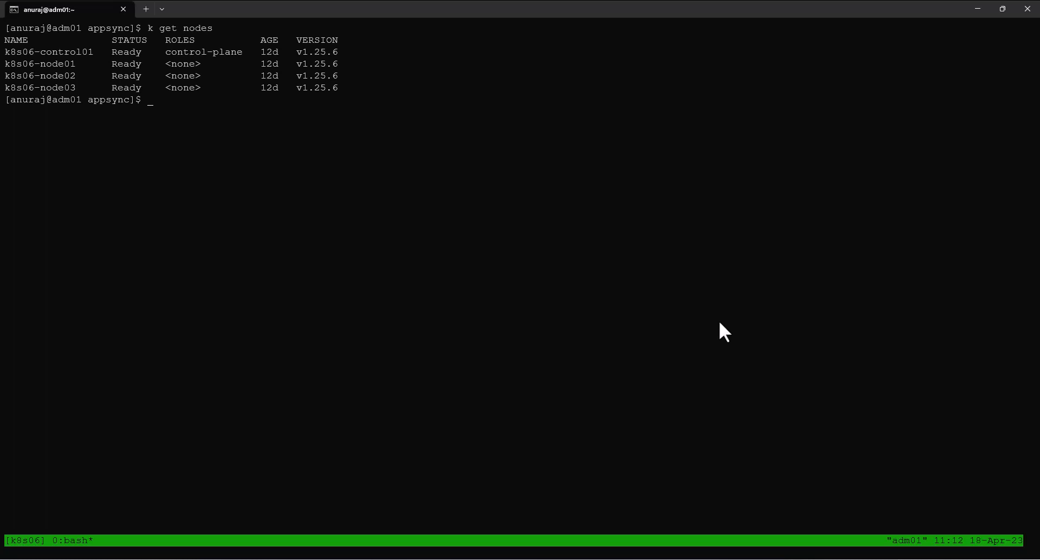
Step: List all resources in the csi-powerstore namespace, plus the cluster's storage classes and volume snapshot classes
{"action": "type", "text": "k get all -n csi-powerstore"}
{"action": "key", "text": "Return"}
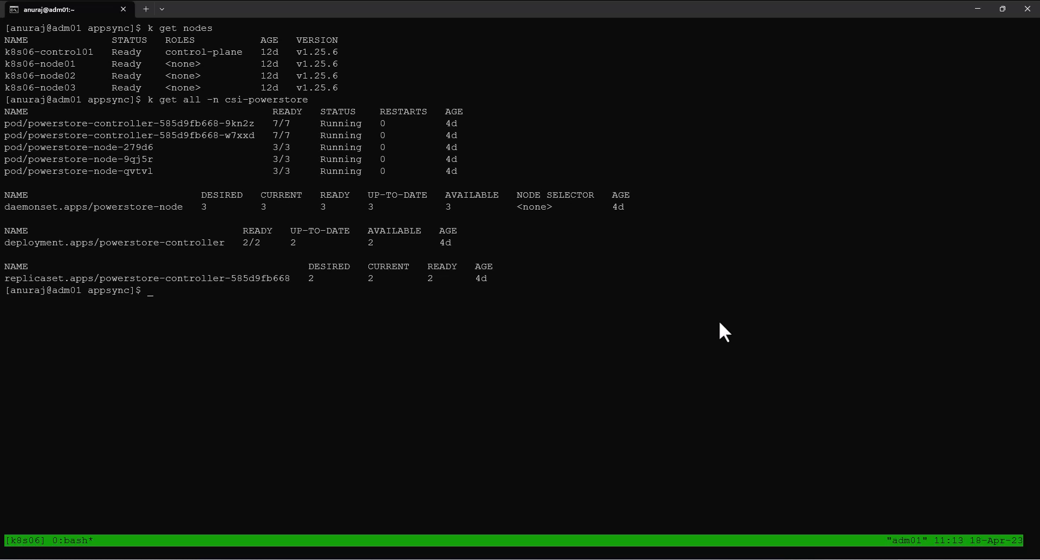
{"action": "type", "text": "k get sc"}
{"action": "key", "text": "Return"}
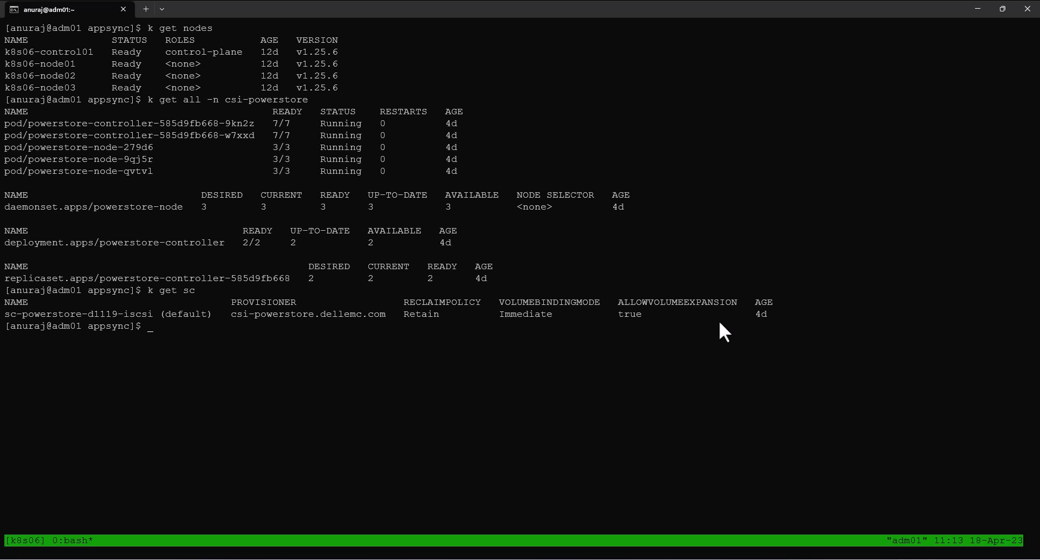
{"action": "type", "text": "k get vsclass"}
{"action": "key", "text": "Return"}
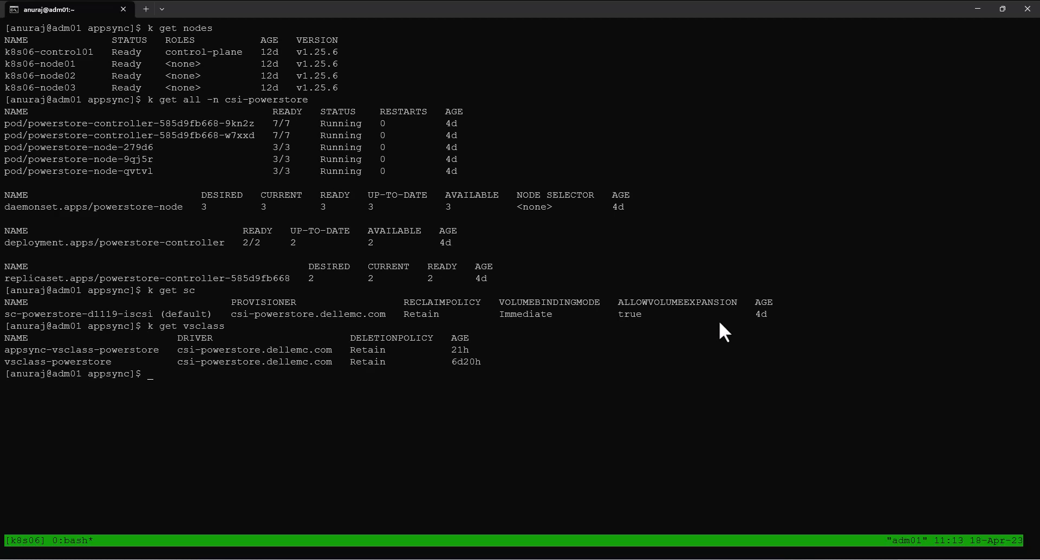
Step: List the cluster's namespaces and the pods in the current namespace
{"action": "type", "text": "k get ns"}
{"action": "key", "text": "Return"}
{"action": "type", "text": "k get pod"}
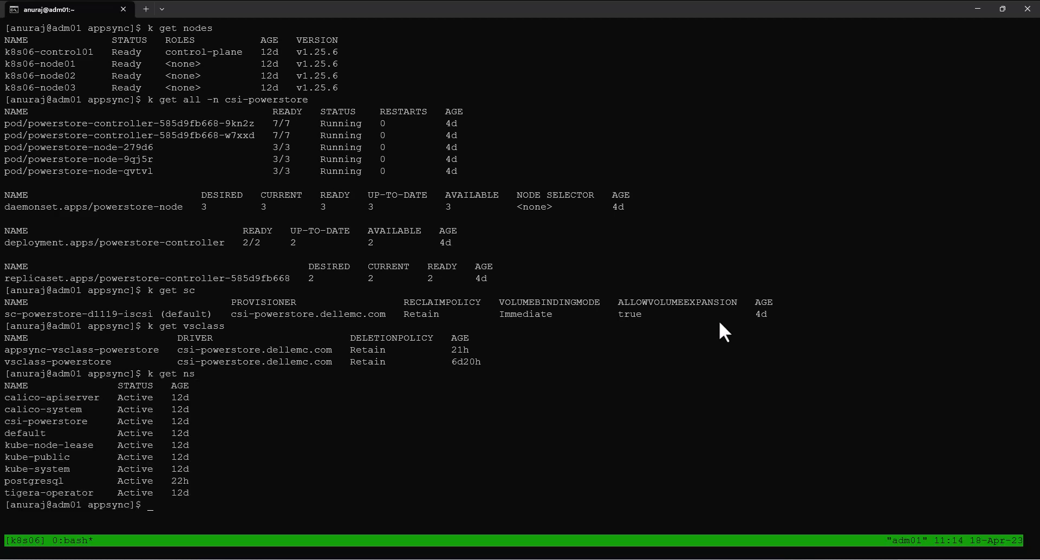
{"action": "key", "text": "Return"}
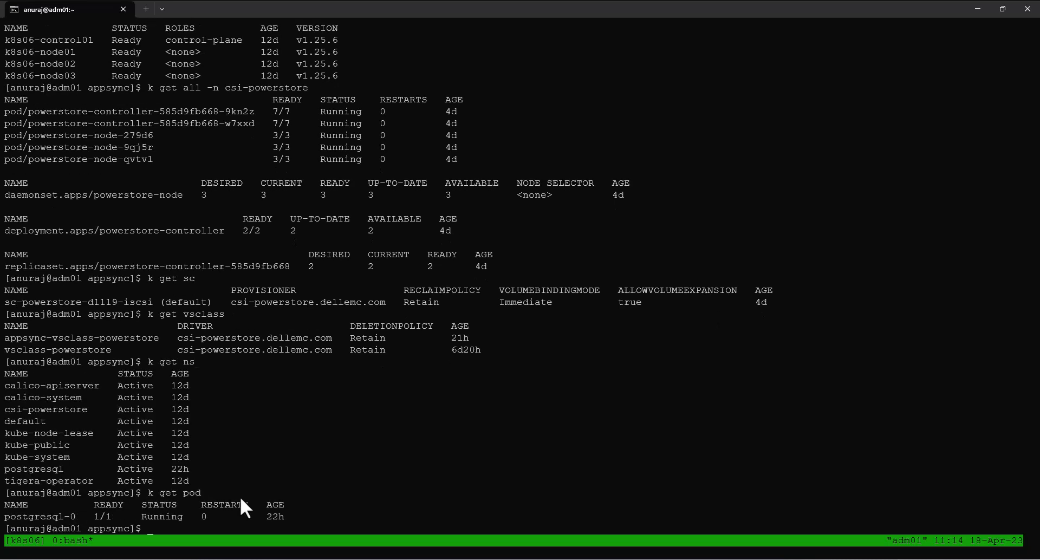
Step: Open an interactive bash shell in the postgresql-0 pod and connect with psql as postgres, entering the database account password
{"action": "type", "text": "k exec postgresql-0 -it -- bash"}
{"action": "key", "text": "Return"}
{"action": "type", "text": "psql -U postgres"}
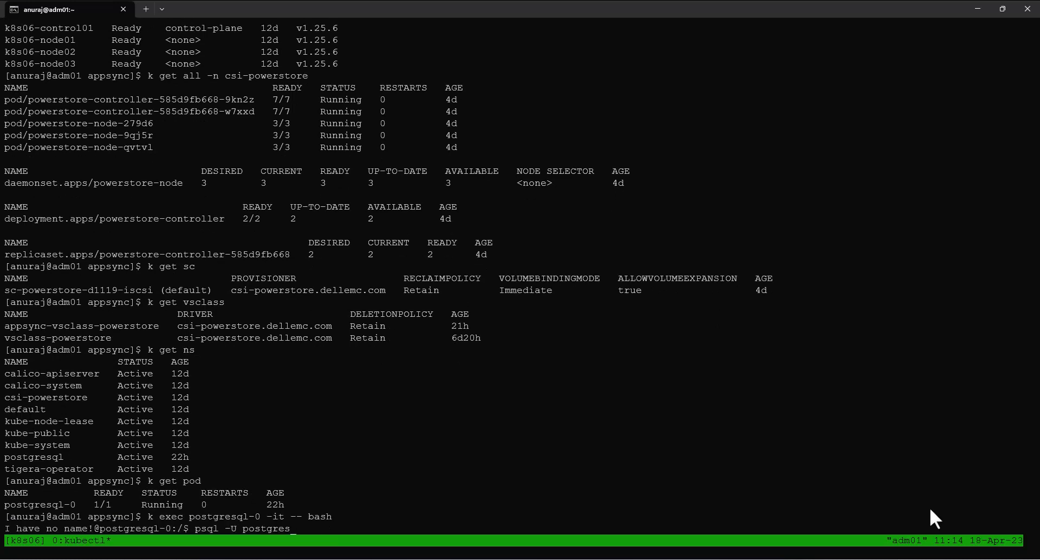
{"action": "key", "text": "Return"}
{"action": "key", "text": "Return"}
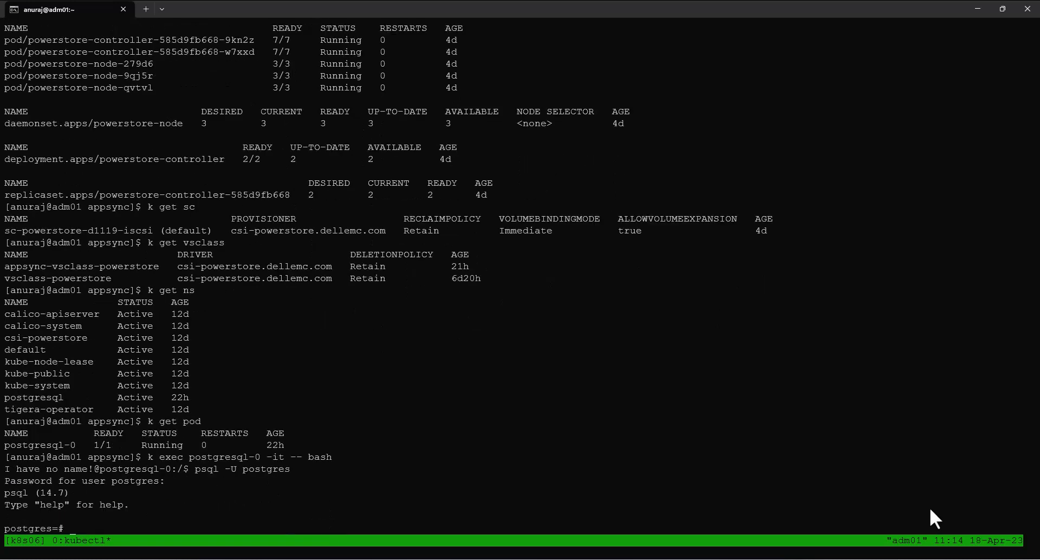
Step: List the database's tables and page through every row of the users table
{"action": "type", "text": "\\dt"}
{"action": "key", "text": "Return"}
{"action": "type", "text": "SELECT * FROM users;"}
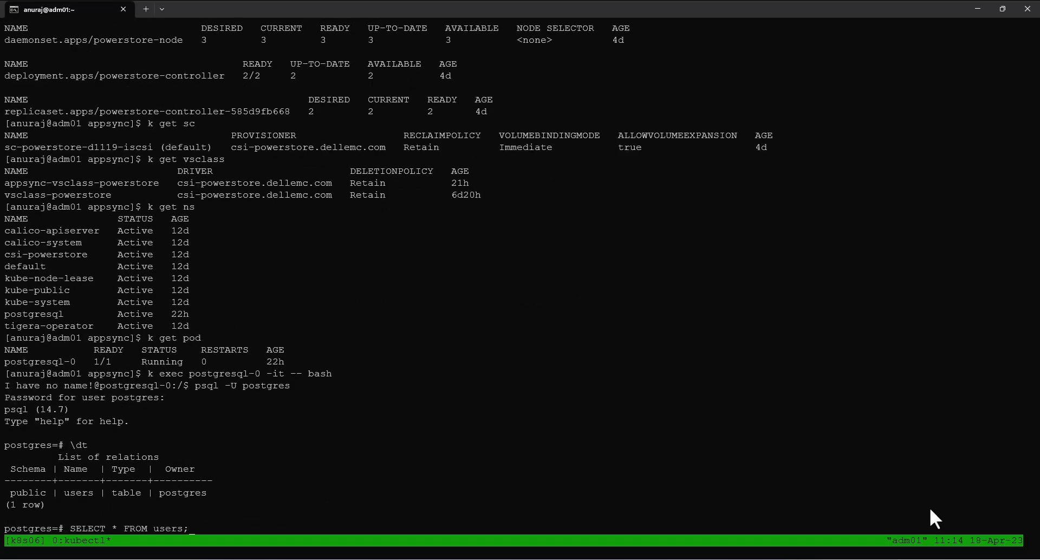
{"action": "key", "text": "Return"}
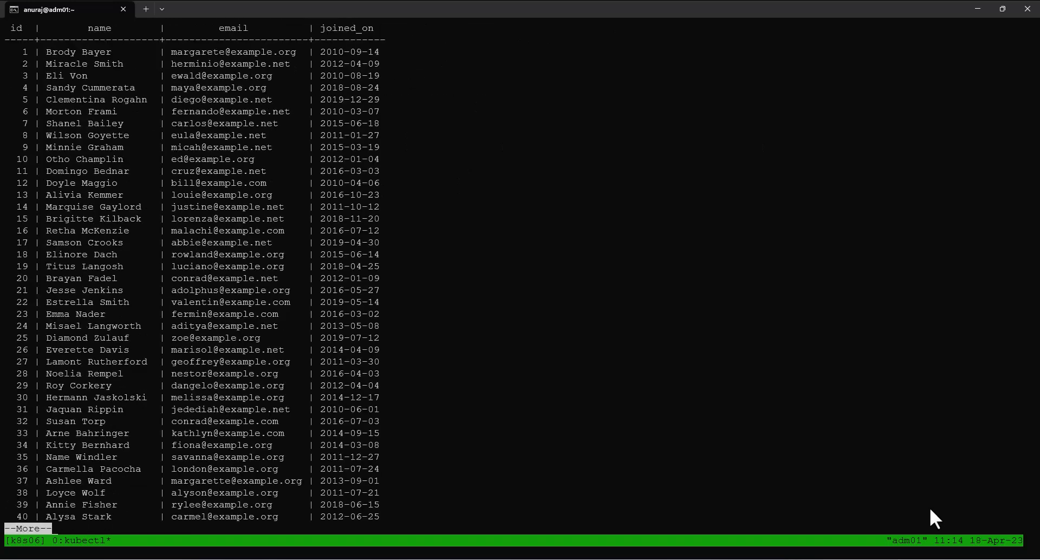
{"action": "key", "text": "space"}
{"action": "key", "text": "space"}
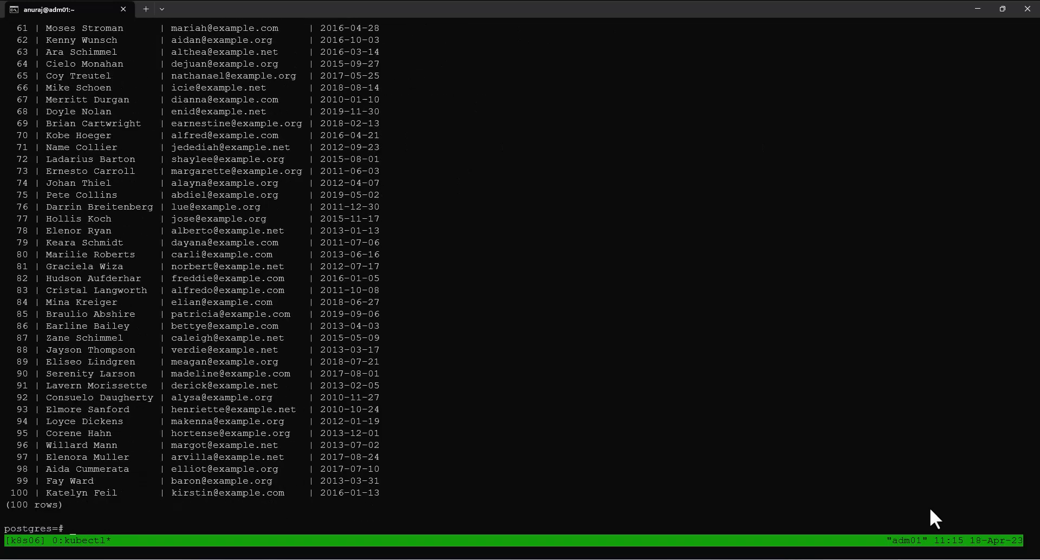
Step: Count the rows in the users table, and leave psql and the pod's shell
{"action": "type", "text": "SELECT count(*) FROM users;"}
{"action": "key", "text": "Return"}
{"action": "type", "text": "\\q"}
{"action": "key", "text": "Return"}
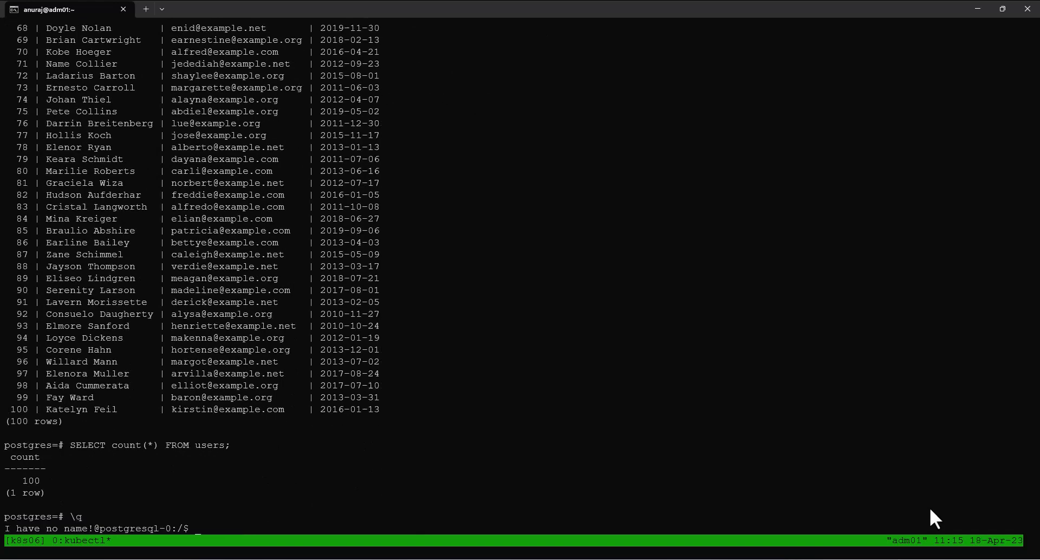
{"action": "type", "text": "exit"}
{"action": "key", "text": "Return"}
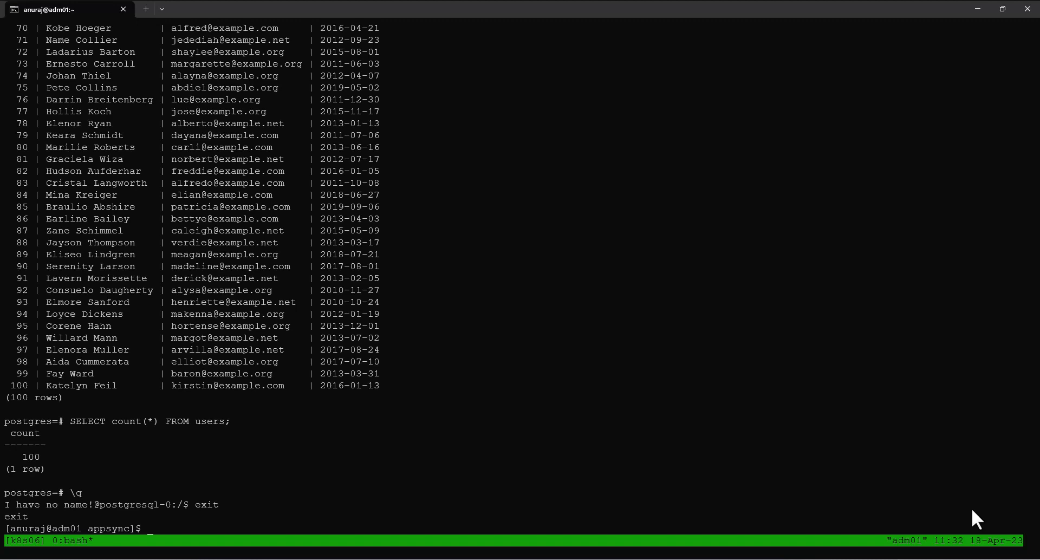
Step: Page through the appsync.yaml manifest and apply it to the Kubernetes cluster
{"action": "type", "text": "more appsync.yaml"}
{"action": "key", "text": "Return"}
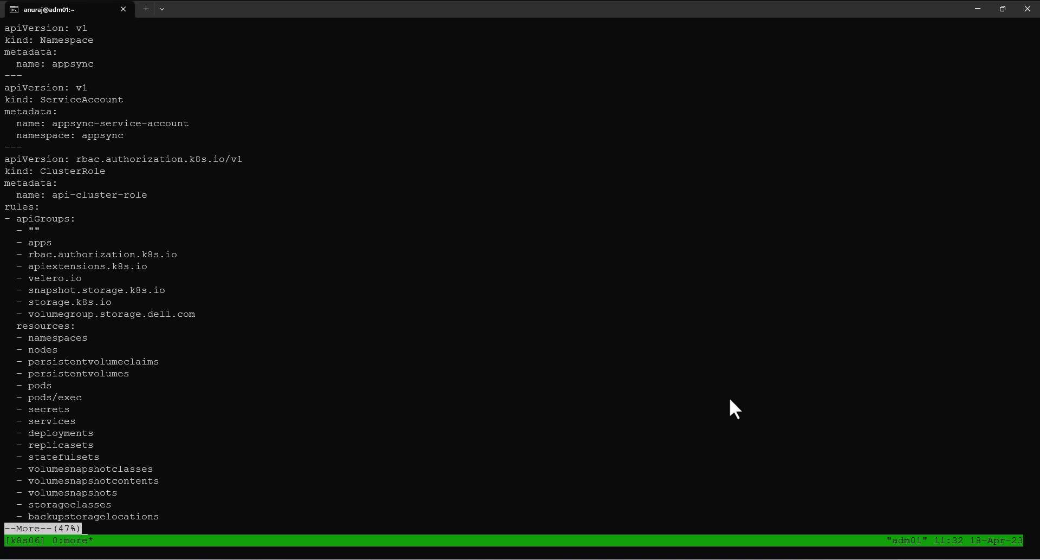
{"action": "key", "text": "space"}
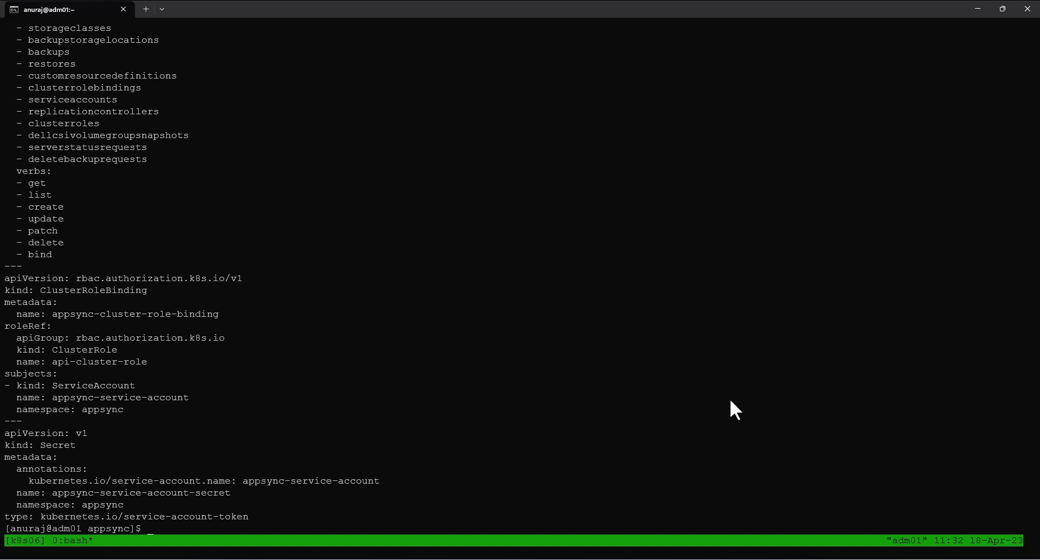
{"action": "type", "text": "k apply -f appsync.yaml"}
{"action": "key", "text": "Return"}
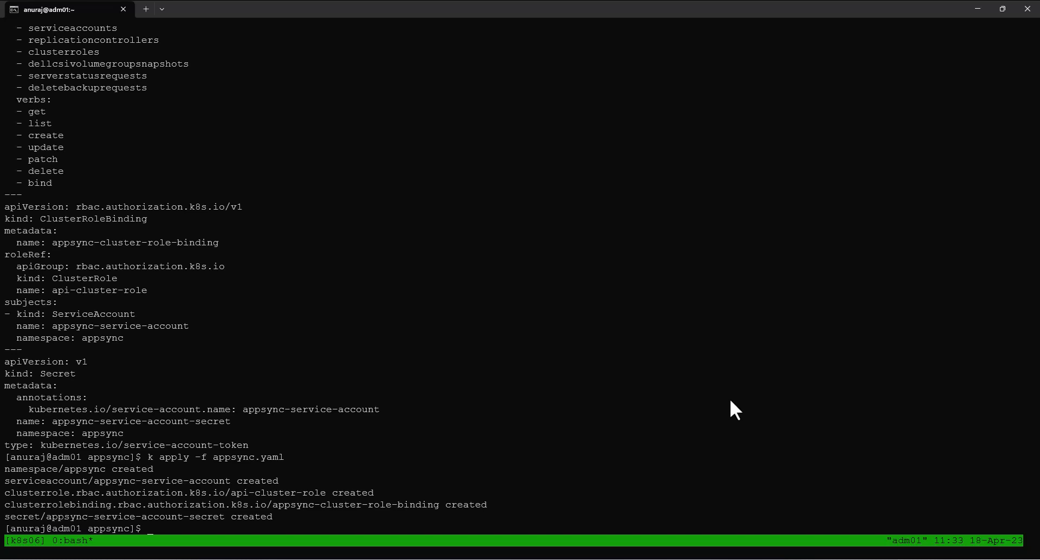
Step: List the secrets in the appsync namespace, and describe appsync-service-account-secret to copy its token
{"action": "type", "text": "k get secret -n appsync"}
{"action": "key", "text": "Return"}
{"action": "type", "text": "k describe secret appsync-service-account-secret -n appsync"}
{"action": "key", "text": "Return"}
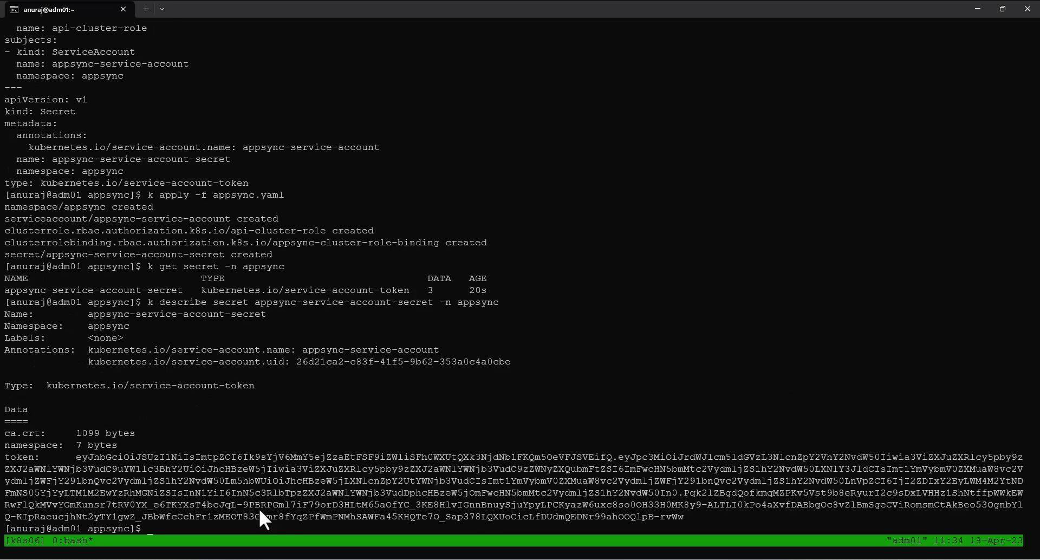
{"action": "left_click_drag", "start_coordinate": [79, 457], "coordinate": [679, 515]}
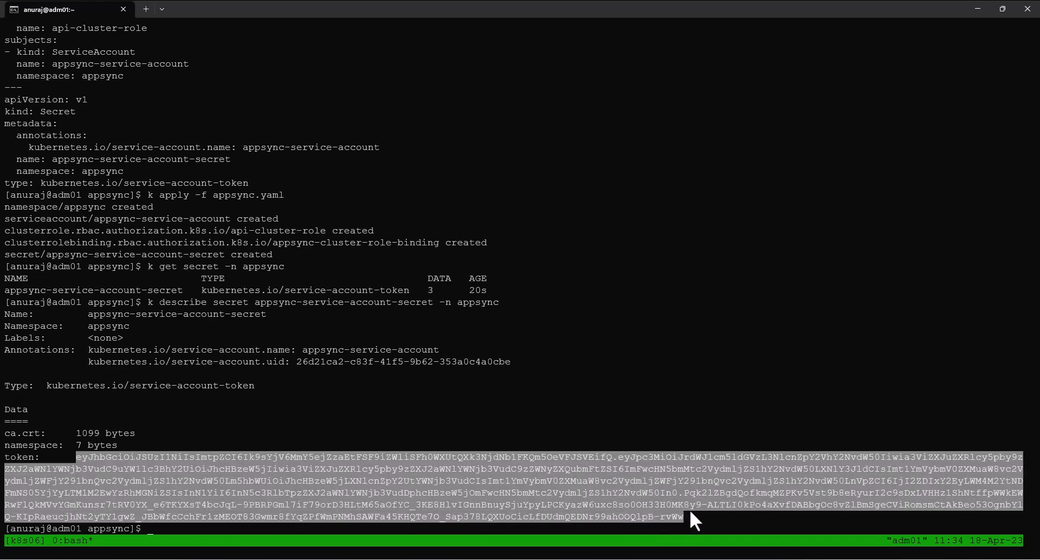
{"action": "right_click", "coordinate": [690, 512]}
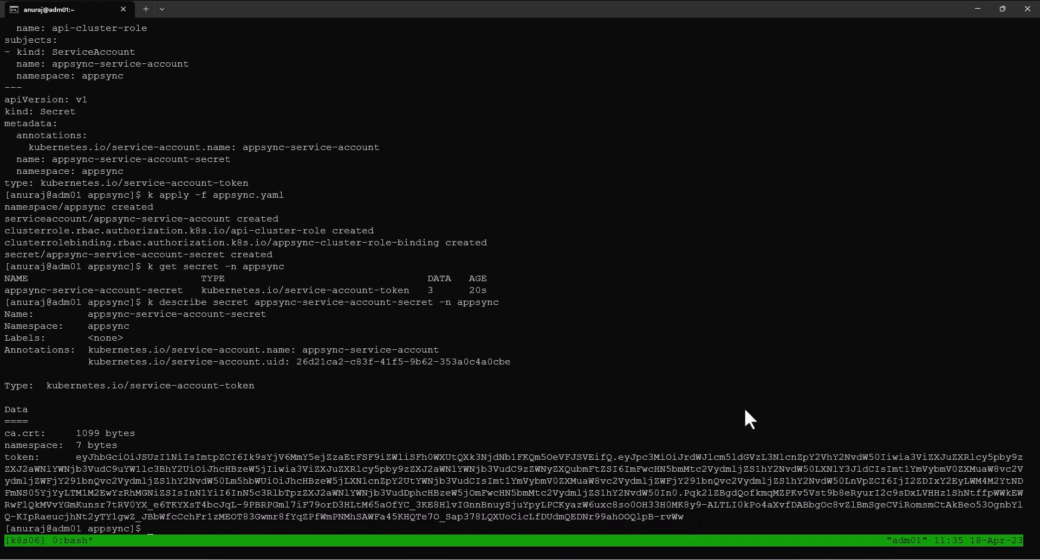
Step: Switch to Dell AppSync and start adding a Kubernetes cluster in the infrastructure resources settings
{"action": "left_click", "coordinate": [677, 559]}
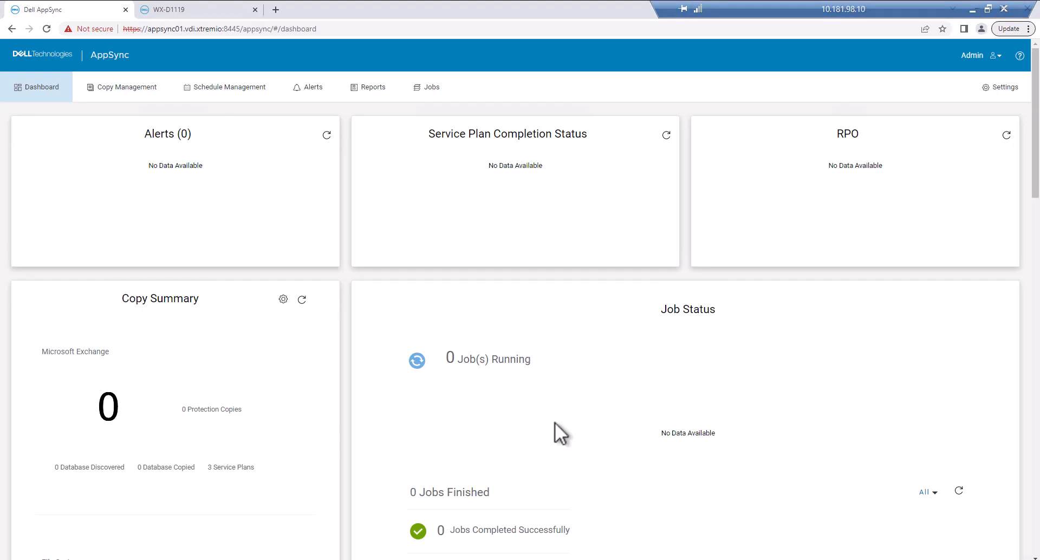
{"action": "left_click", "coordinate": [1010, 88]}
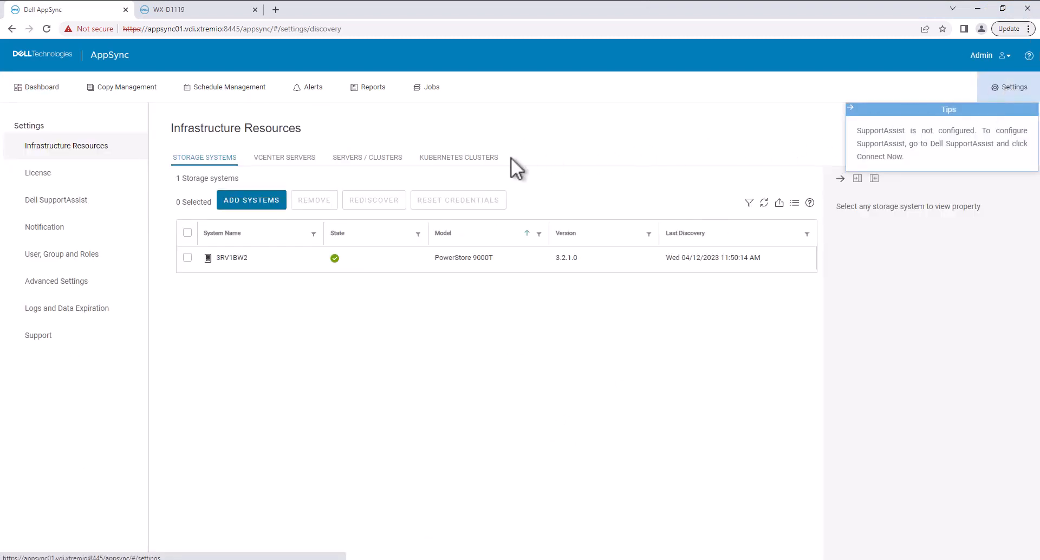
{"action": "left_click", "coordinate": [481, 159]}
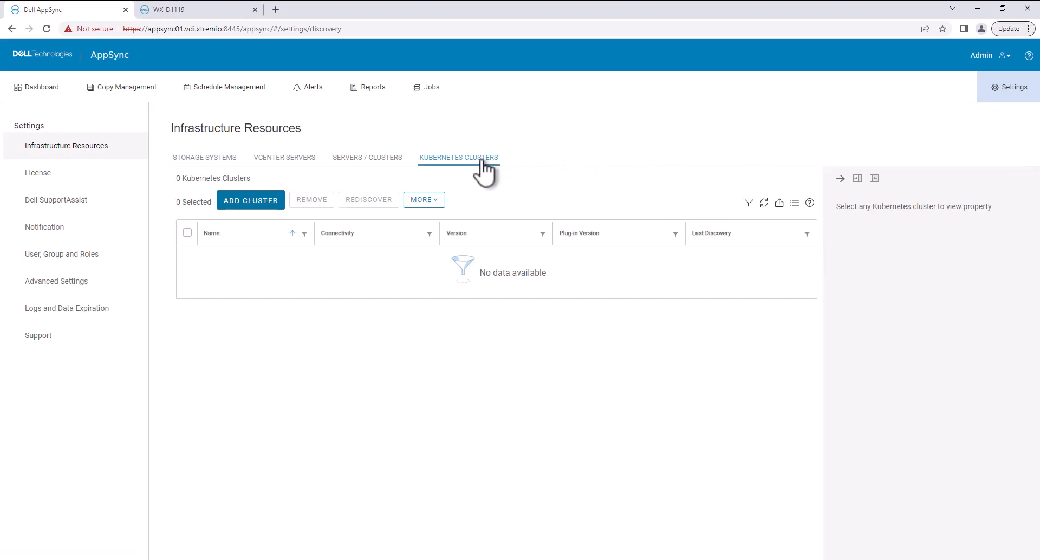
{"action": "left_click", "coordinate": [252, 201]}
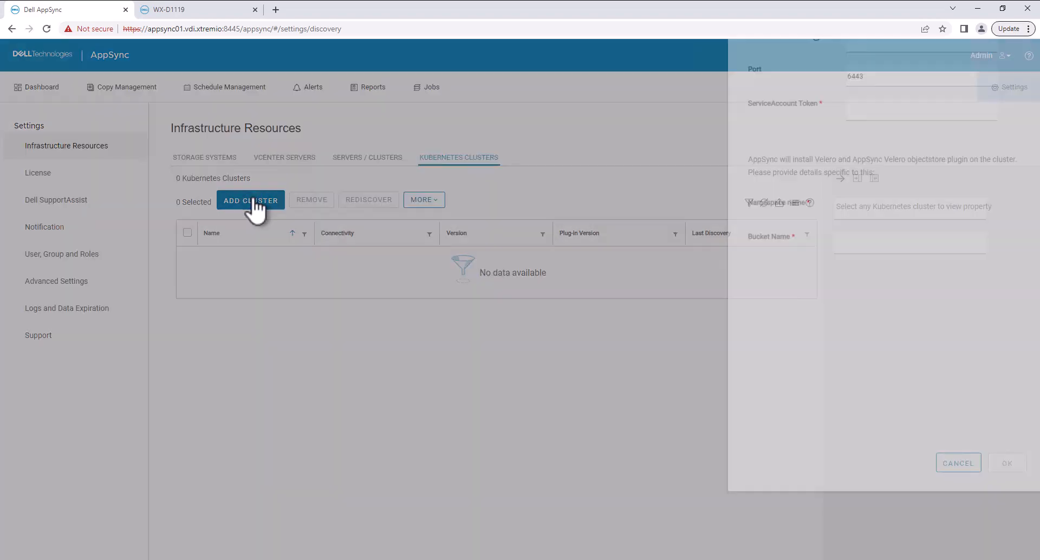
Step: Enter api.k8s06.vdi.xtremio as the control plane node and paste the service account token
{"action": "left_click", "coordinate": [871, 113]}
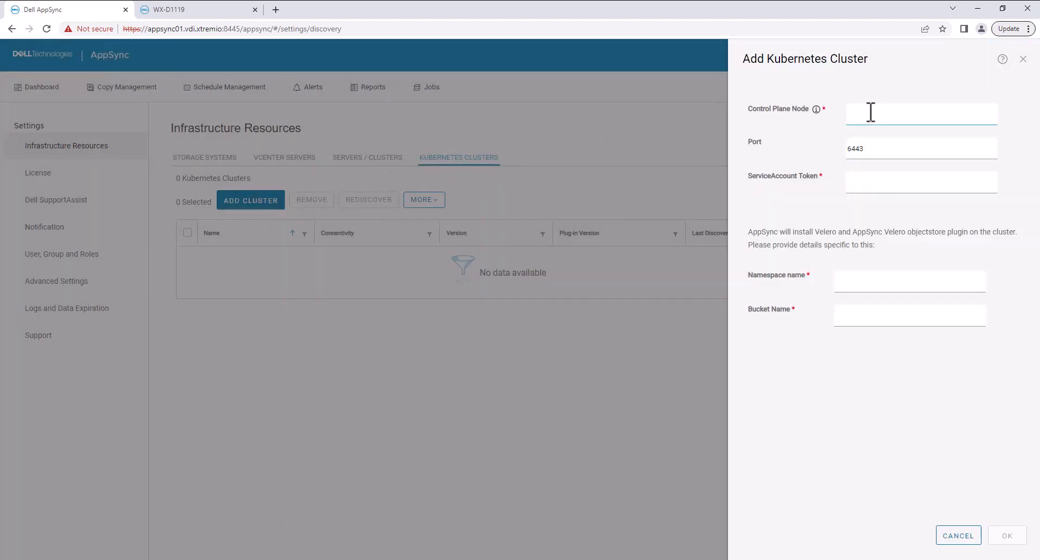
{"action": "key", "text": "ctrl+v"}
{"action": "left_click", "coordinate": [864, 184]}
{"action": "key", "text": "ctrl+v"}
Step: Set both the Velero namespace name and bucket name to appsync, and add the cluster
{"action": "left_click", "coordinate": [859, 283]}
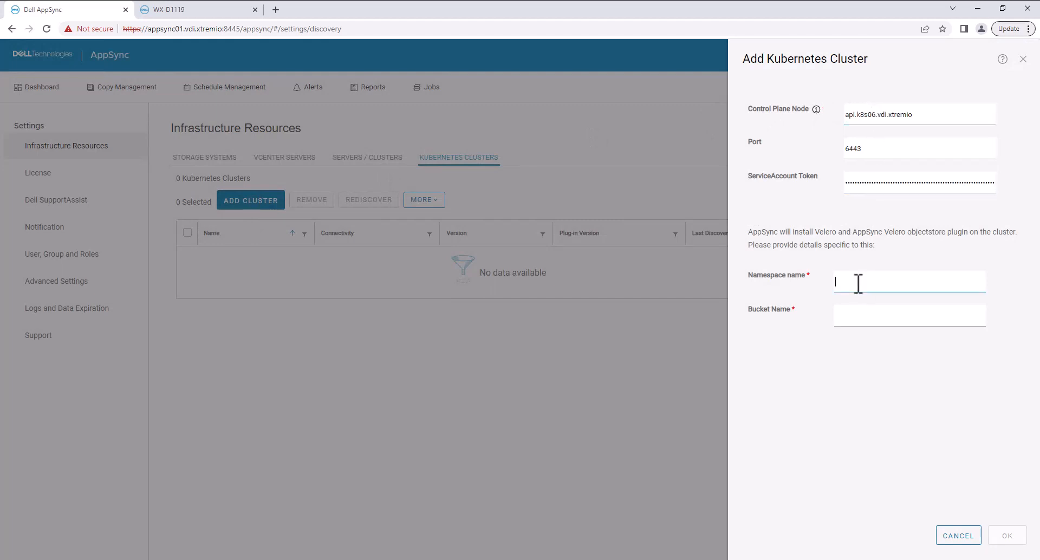
{"action": "type", "text": "appsync"}
{"action": "key", "text": "Tab"}
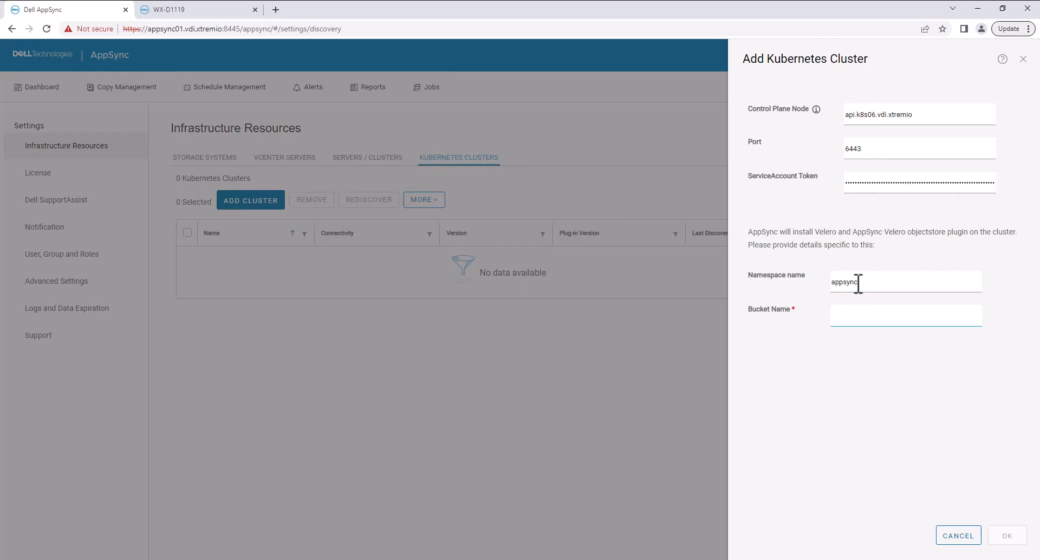
{"action": "type", "text": "appsync"}
{"action": "left_click", "coordinate": [1012, 539]}
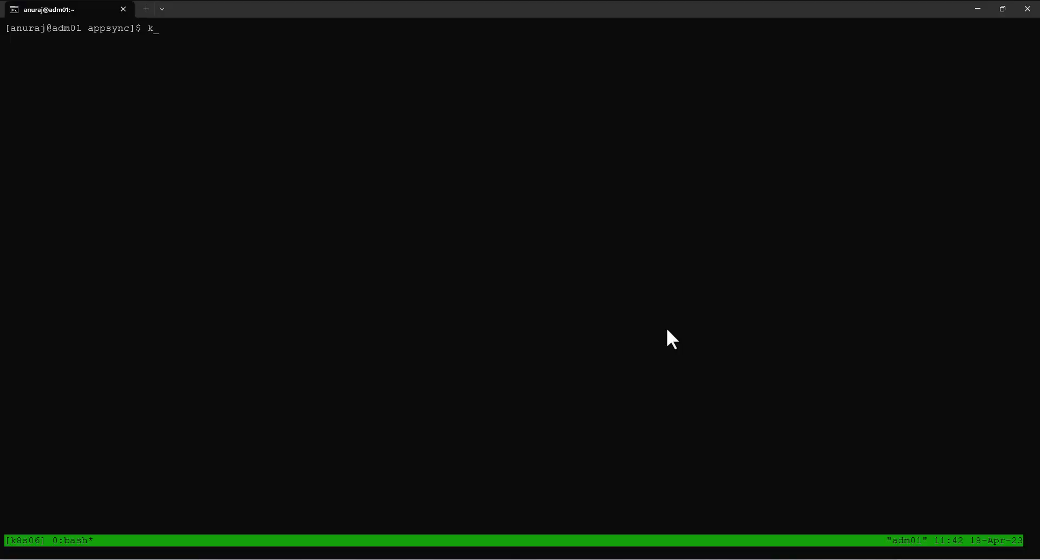
Step: Switch to the terminal and list the cluster's namespaces and the pods in the appsync namespace
{"action": "type", "text": "get ns"}
{"action": "key", "text": "Return"}
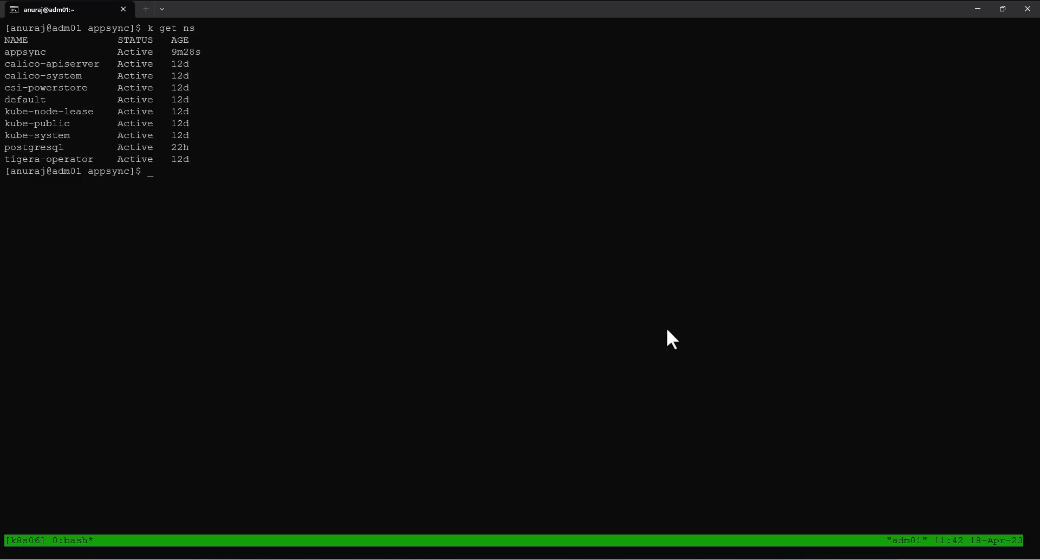
{"action": "type", "text": "k get pod -n appsync"}
{"action": "key", "text": "Return"}
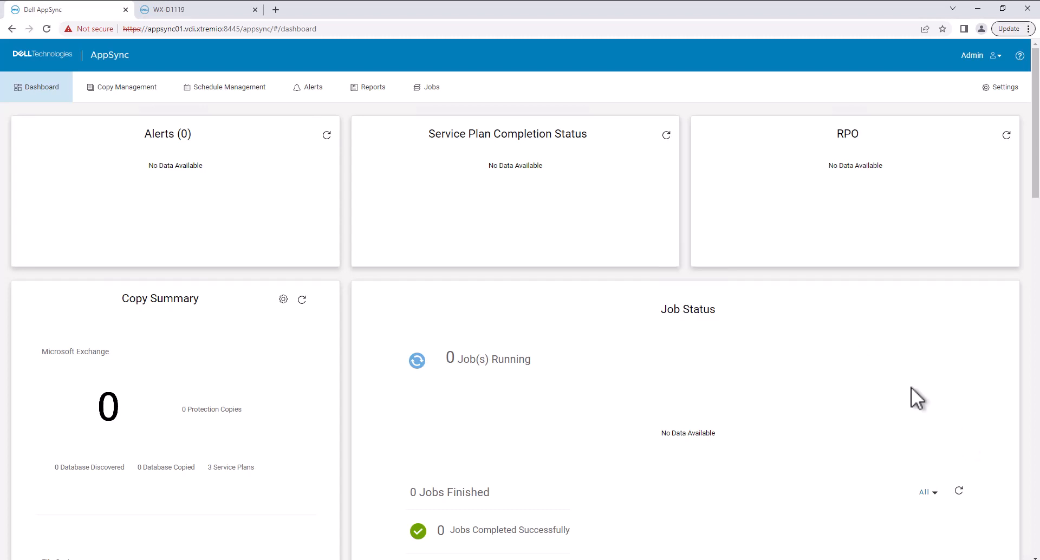
Step: Switch to Dell AppSync and open copy management for the Kubernetes Cluster application type
{"action": "left_click", "coordinate": [131, 96]}
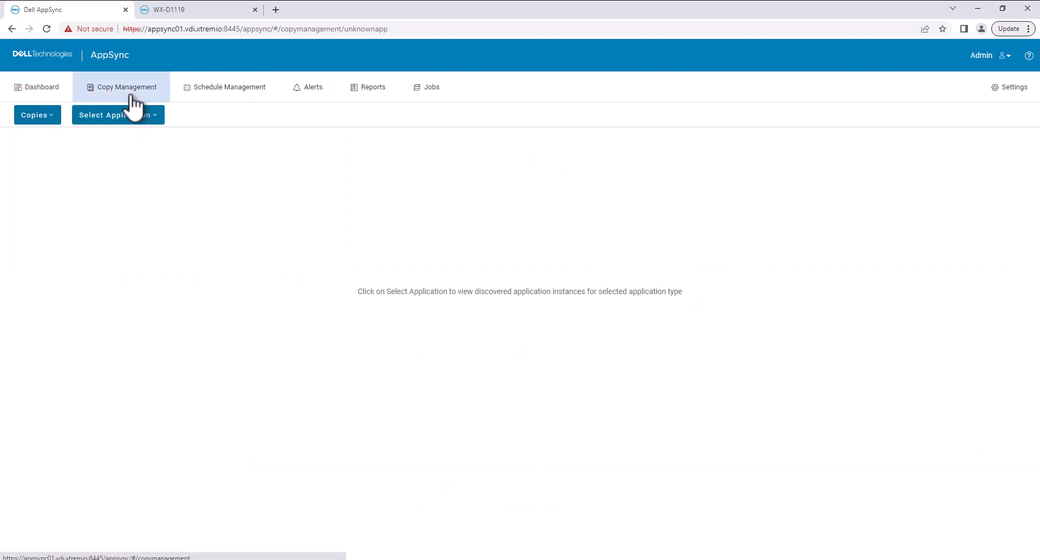
{"action": "left_click", "coordinate": [149, 120]}
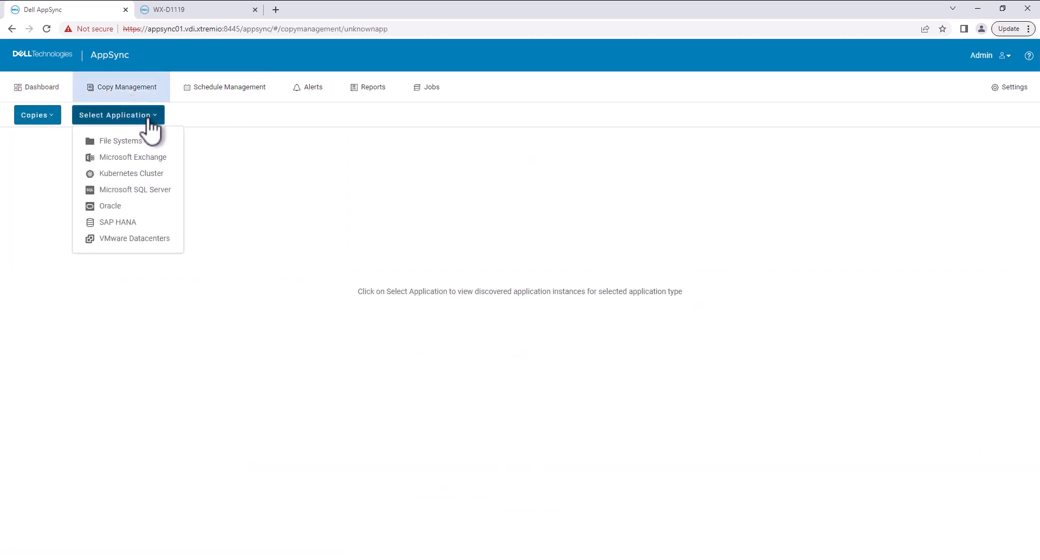
{"action": "left_click", "coordinate": [145, 173]}
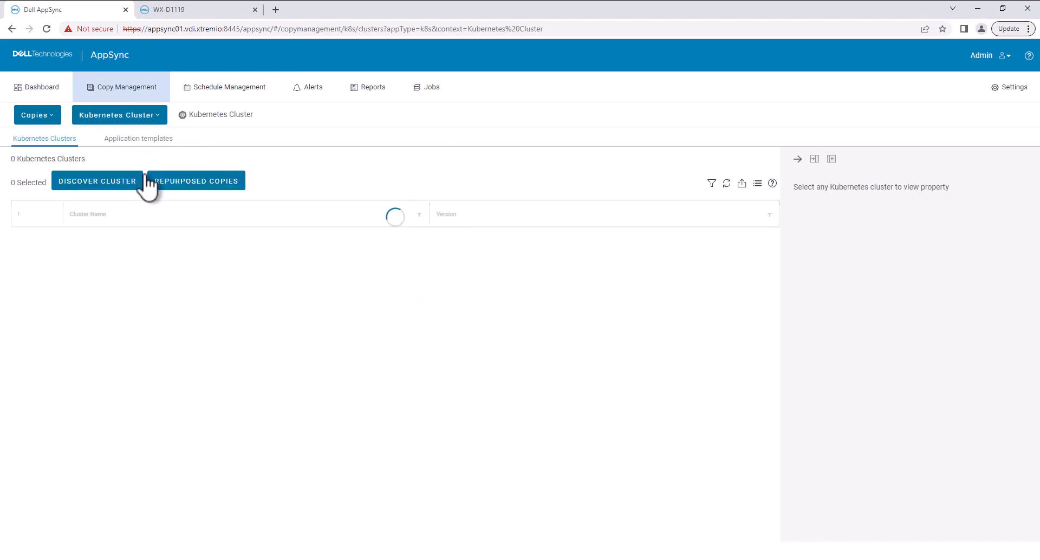
Step: Show the properties of the non-built-in Postgresql application template and return to the list of Kubernetes clusters
{"action": "left_click", "coordinate": [153, 142]}
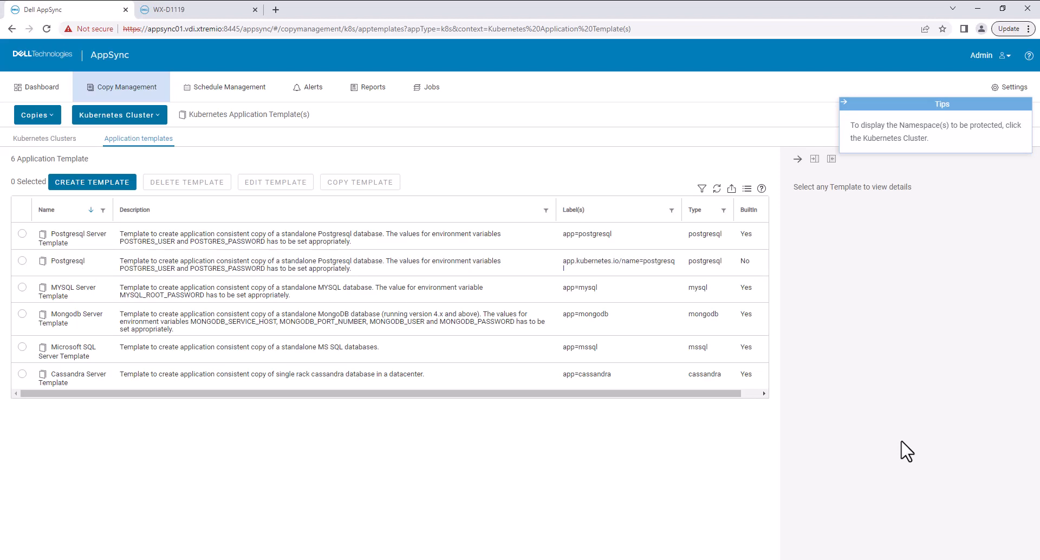
{"action": "left_click", "coordinate": [563, 264]}
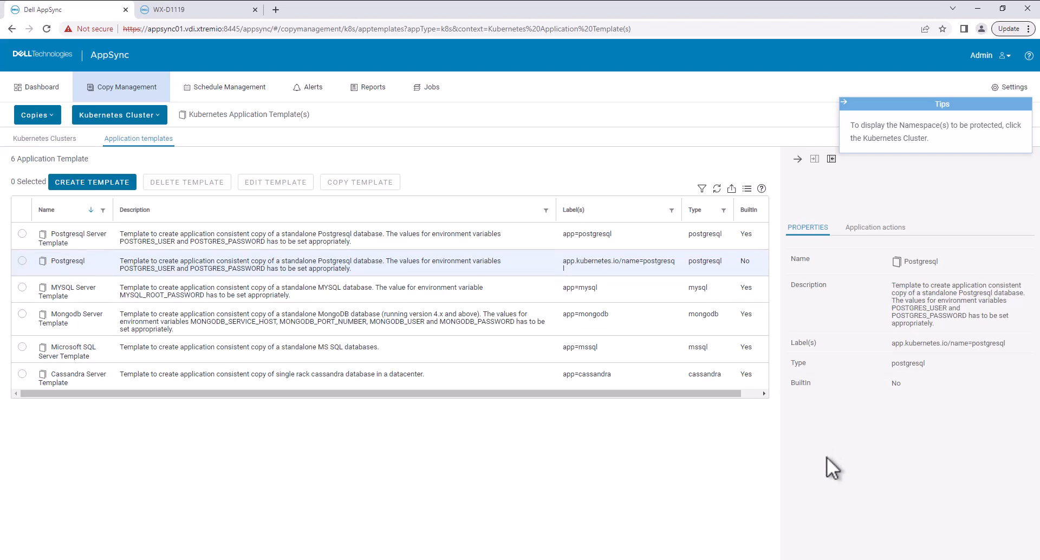
{"action": "left_click", "coordinate": [52, 138]}
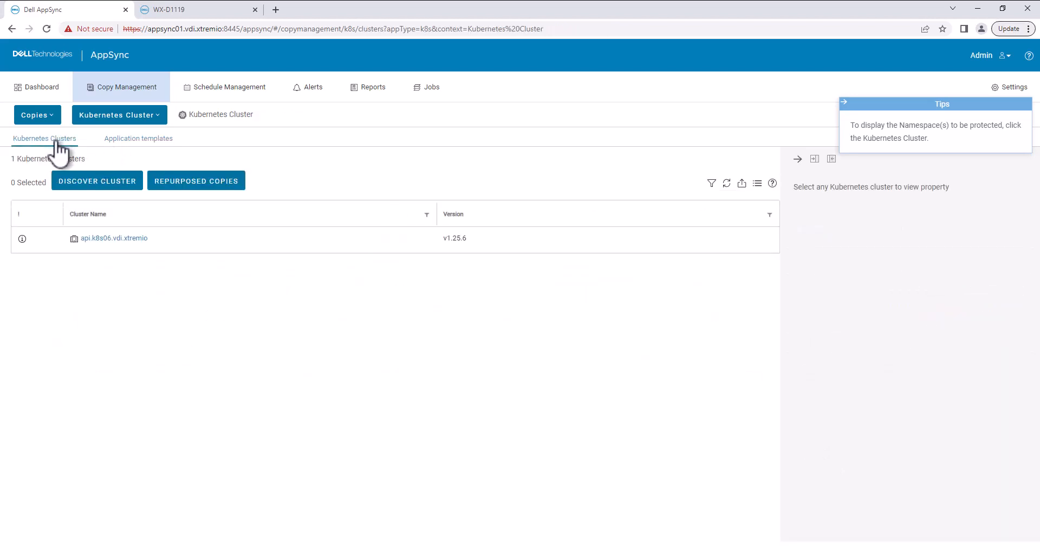
Step: Open the api.k8s06.vdi.xtremio cluster and start a copy with plan for its postgresql namespace, with Data Repurposing as the purpose
{"action": "left_click", "coordinate": [103, 238]}
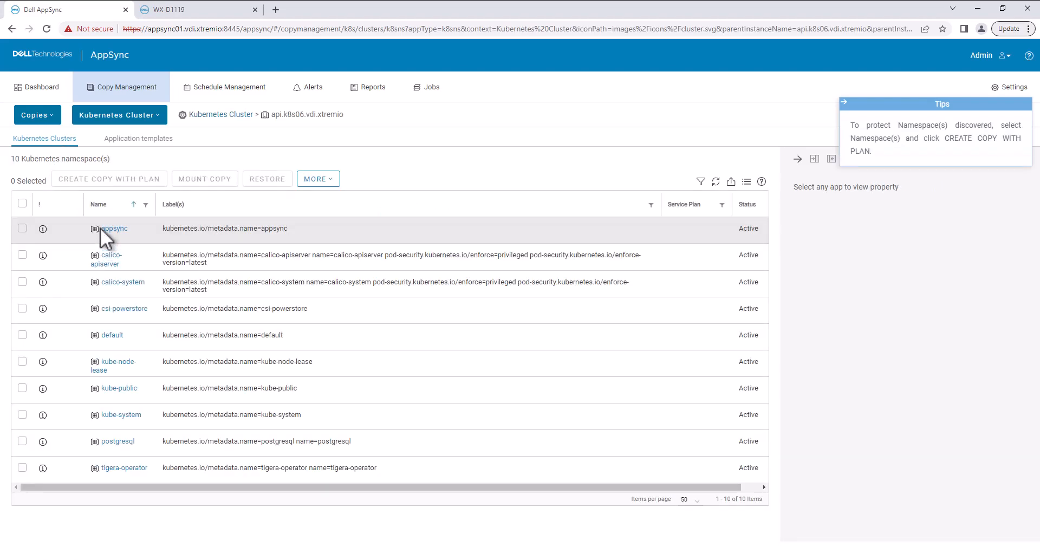
{"action": "left_click", "coordinate": [23, 442]}
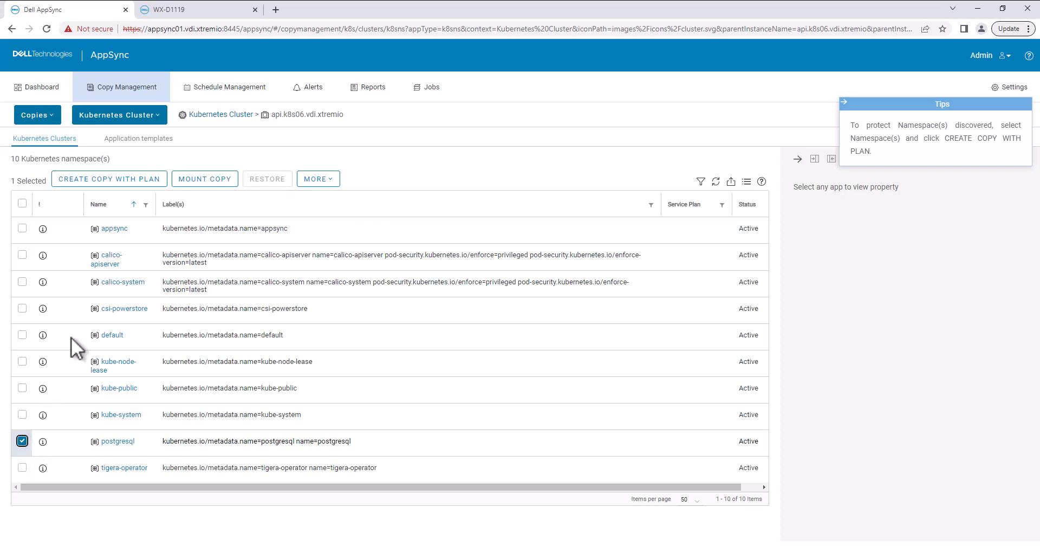
{"action": "left_click", "coordinate": [138, 179]}
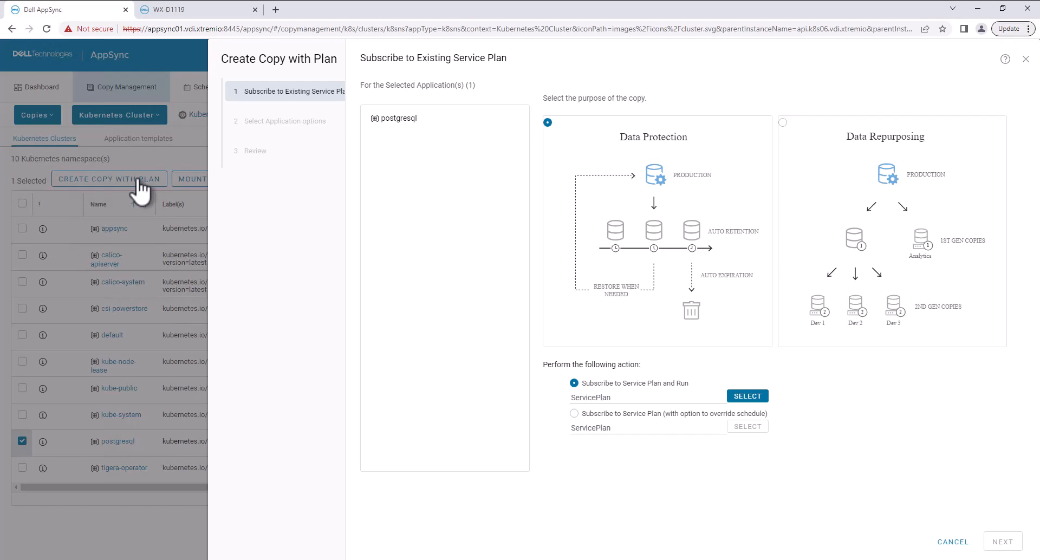
{"action": "left_click", "coordinate": [782, 122]}
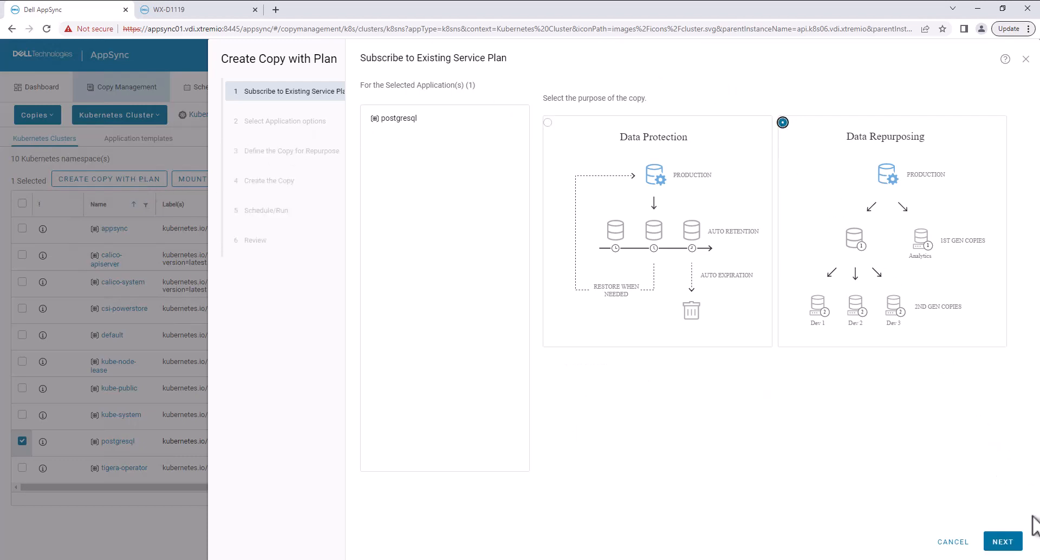
{"action": "left_click", "coordinate": [1003, 542]}
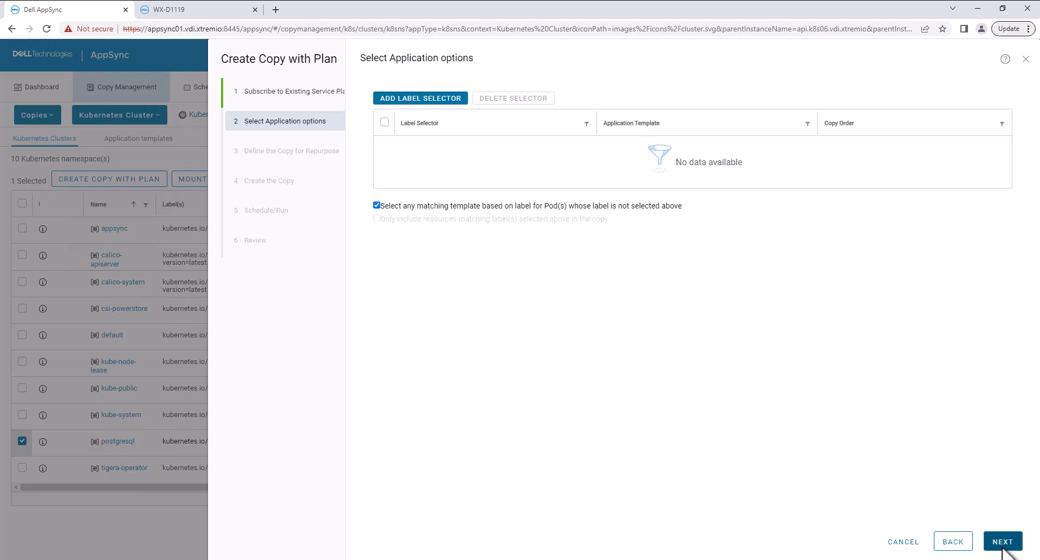
Step: Keep the default application options, enable 2nd generation copies, and proceed to the 2nd-gen copy definition
{"action": "left_click", "coordinate": [1002, 547]}
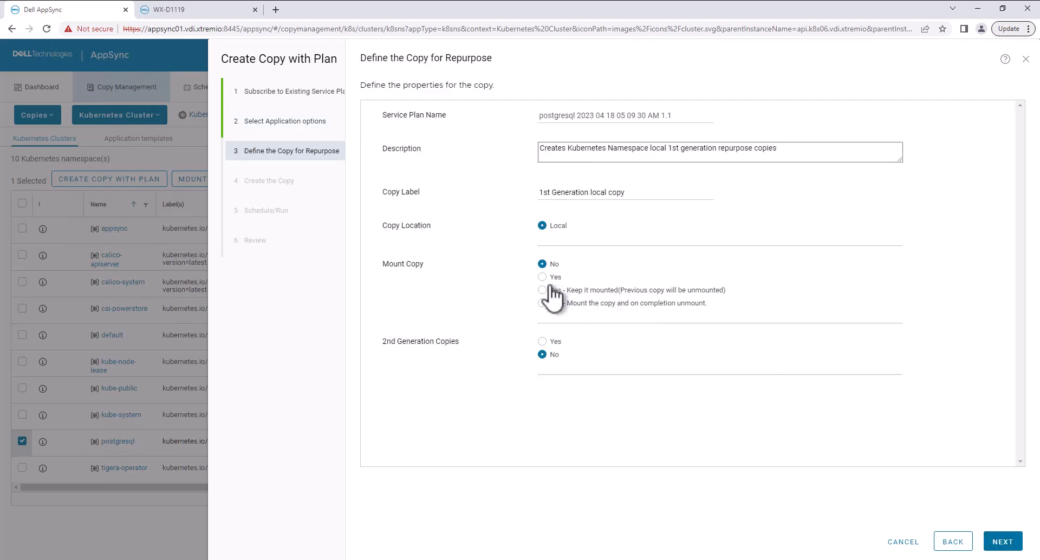
{"action": "left_click", "coordinate": [543, 342]}
{"action": "left_click", "coordinate": [1004, 543]}
{"action": "left_click", "coordinate": [1005, 549]}
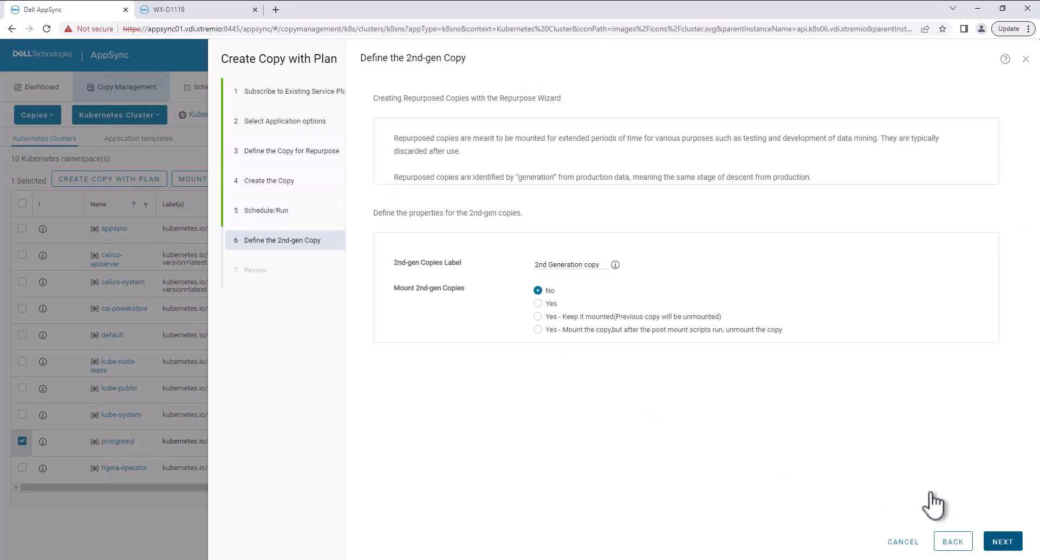
Step: Label the 2nd-gen copies dev, run the repurposing plan, and review its detailed progress before closing the status
{"action": "left_click_drag", "start_coordinate": [600, 265], "coordinate": [515, 273]}
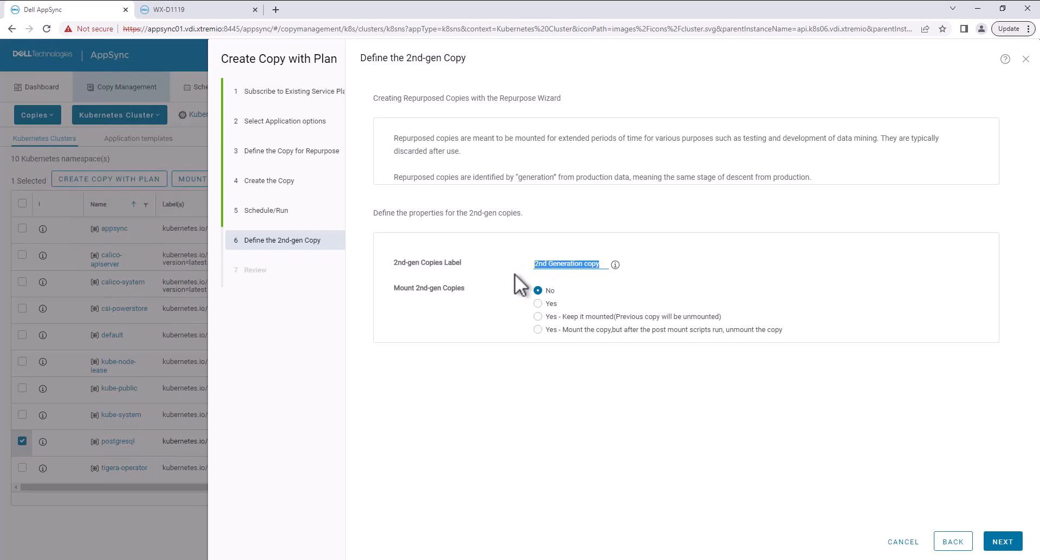
{"action": "type", "text": "dev"}
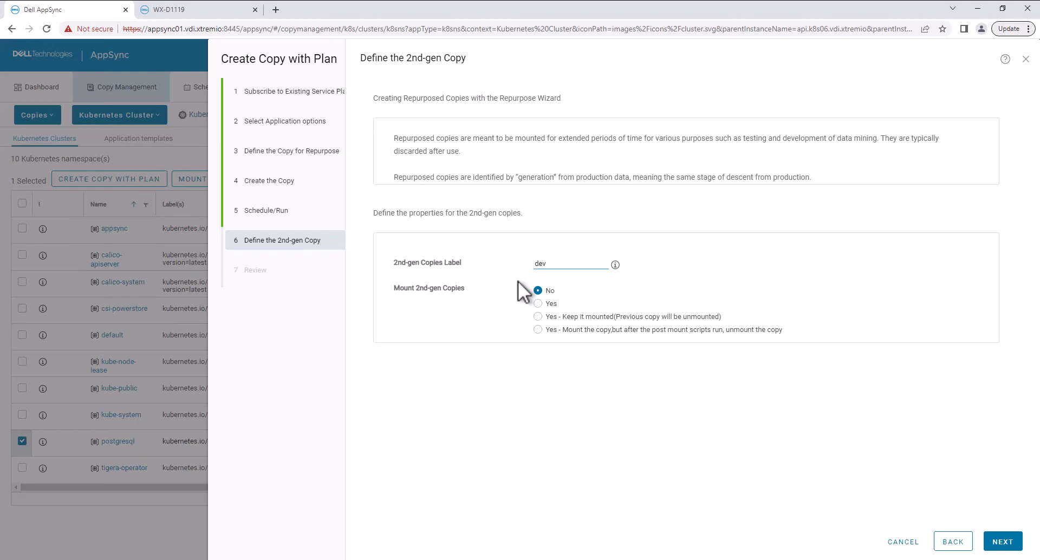
{"action": "left_click", "coordinate": [1011, 539]}
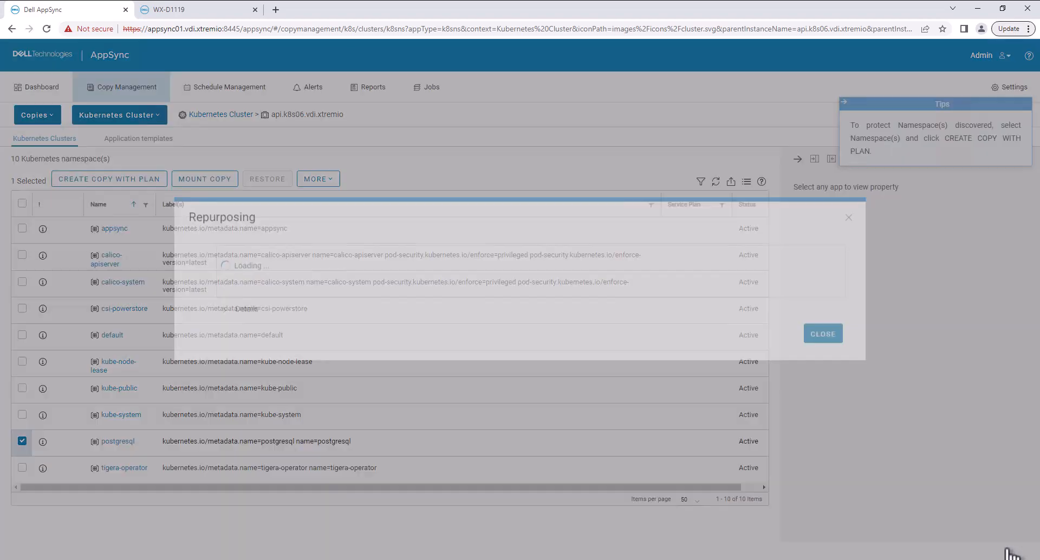
{"action": "left_click", "coordinate": [227, 347]}
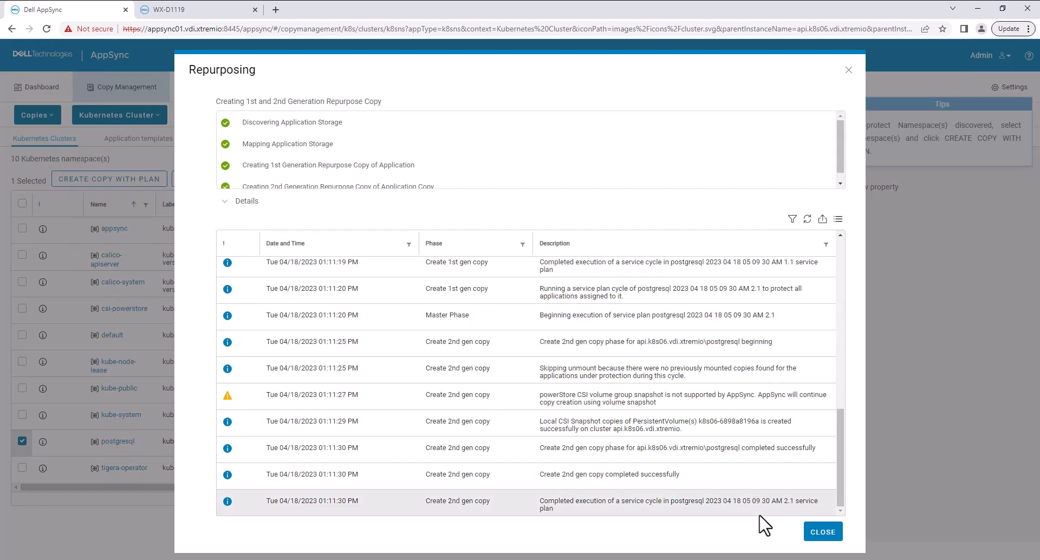
{"action": "left_click", "coordinate": [823, 532]}
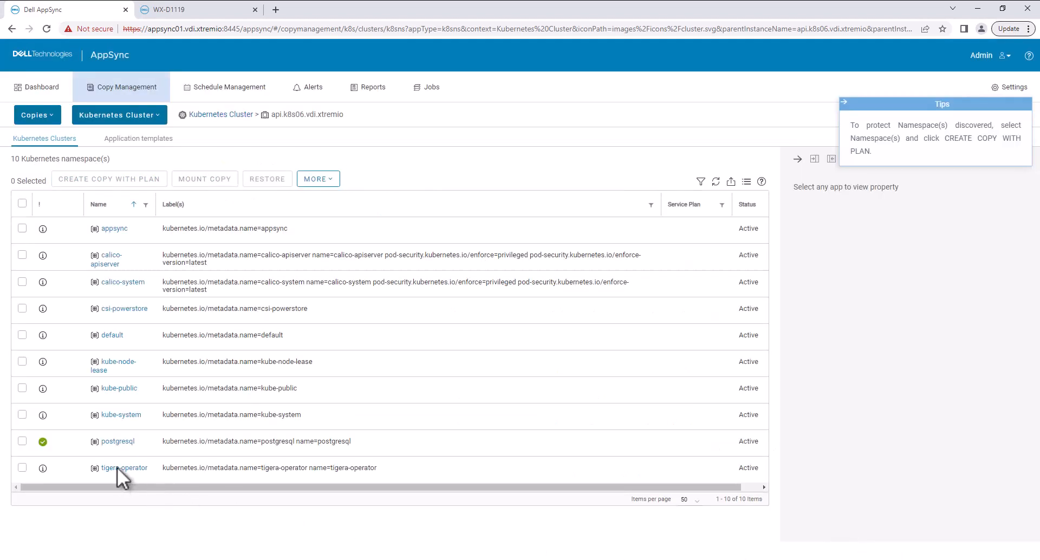
Step: Open the postgresql namespace's copies, expand the 1st generation copy, and show the properties of its 2nd generation copy
{"action": "left_click", "coordinate": [118, 441]}
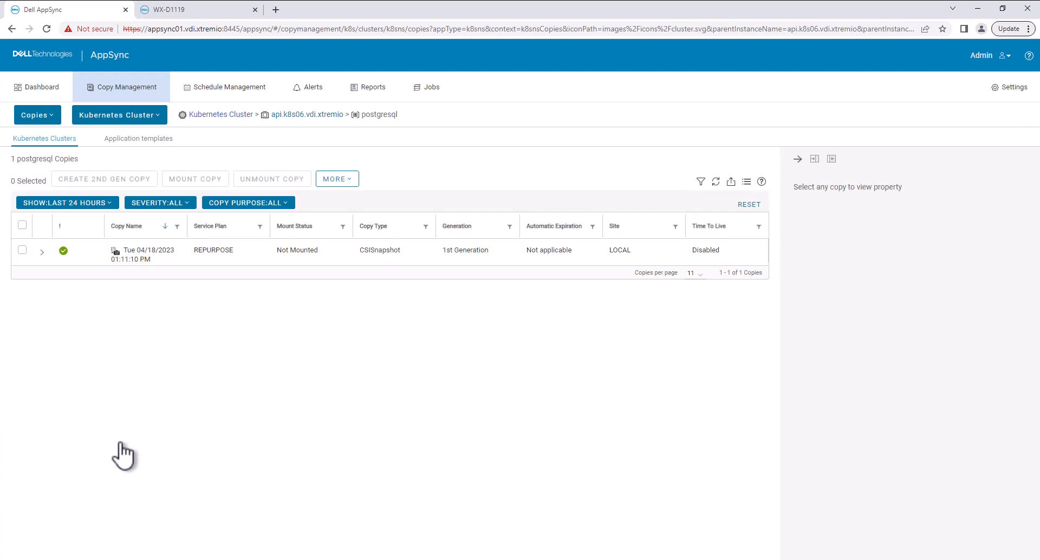
{"action": "left_click", "coordinate": [42, 252]}
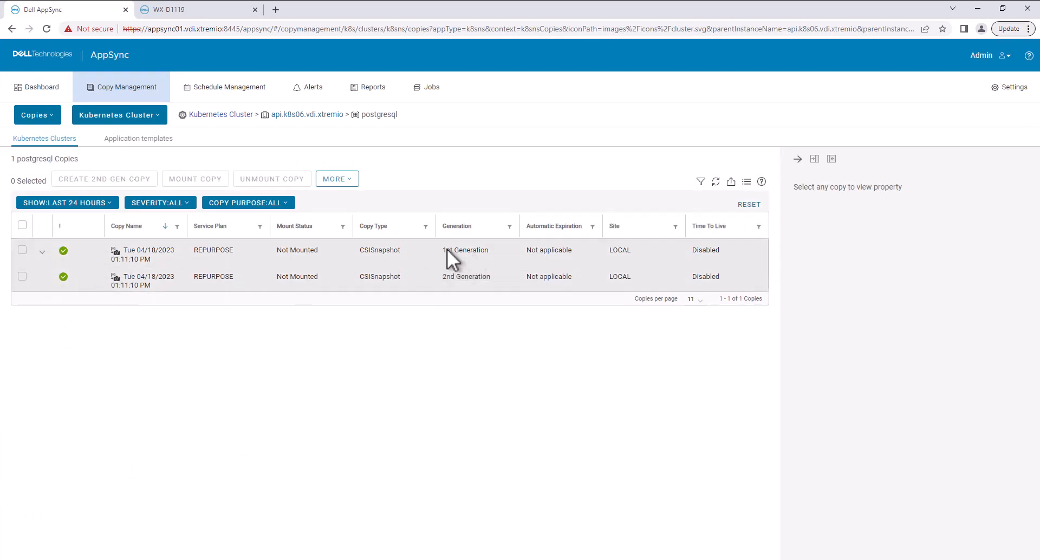
{"action": "left_click_drag", "start_coordinate": [482, 250], "coordinate": [499, 276]}
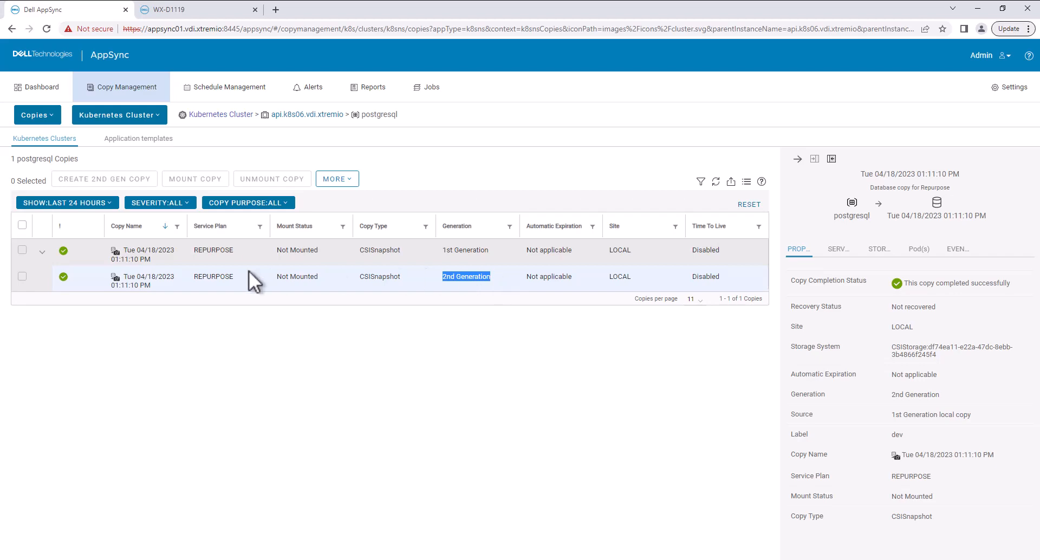
Step: Start mounting the 2nd generation copy and choose api.k8s06.vdi.xtremio as the target Kubernetes cluster
{"action": "left_click", "coordinate": [21, 277]}
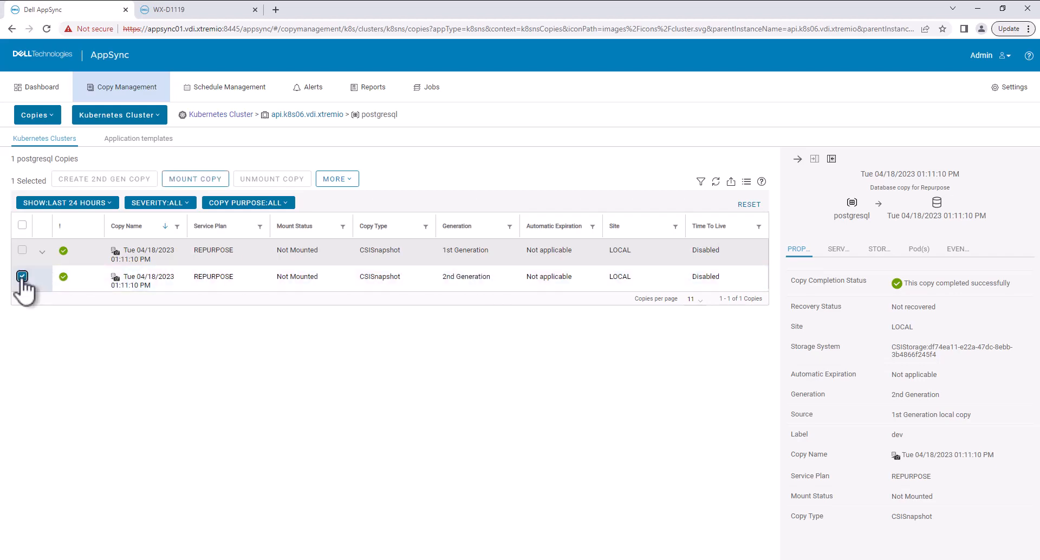
{"action": "left_click", "coordinate": [199, 180]}
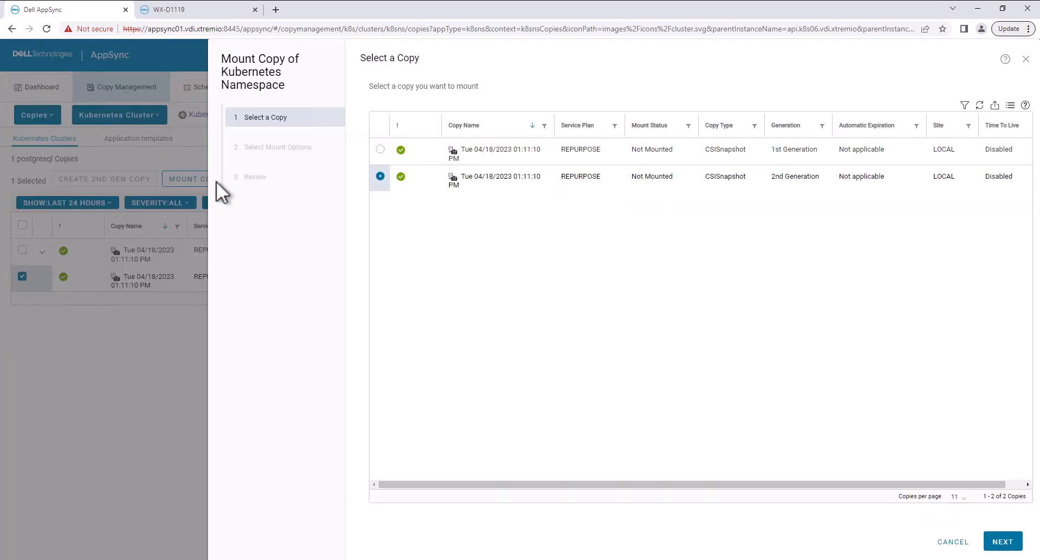
{"action": "left_click", "coordinate": [1003, 542]}
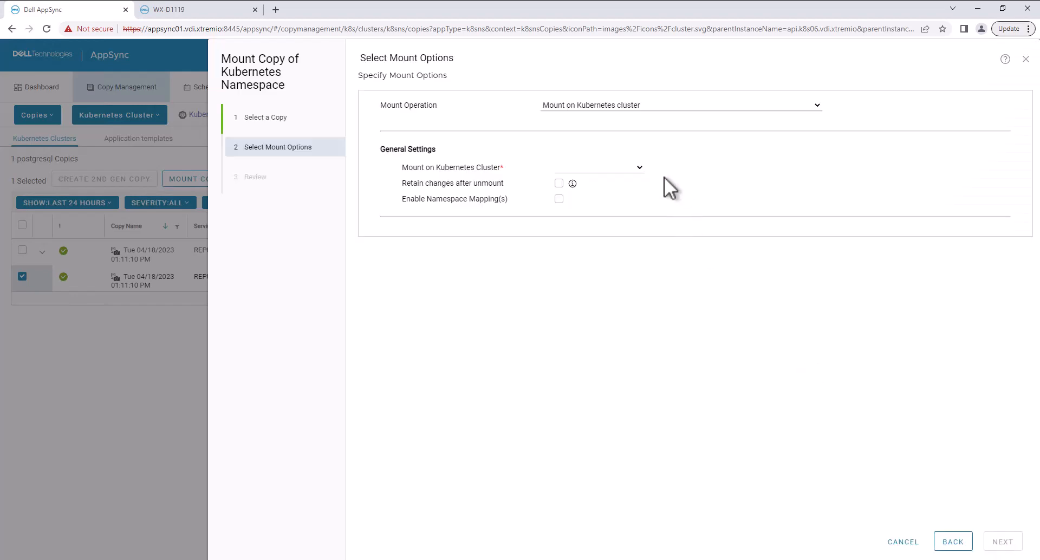
{"action": "left_click", "coordinate": [641, 165]}
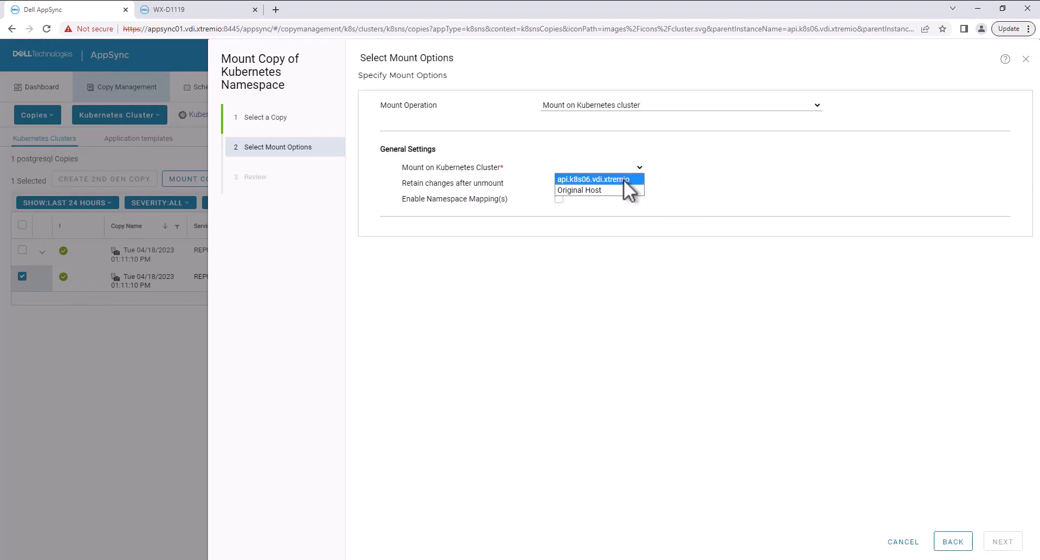
{"action": "left_click", "coordinate": [623, 180]}
Step: Map source namespace postgresql to target namespace postgresql-dev, run the mount, and review its details before closing the status
{"action": "left_click", "coordinate": [559, 199]}
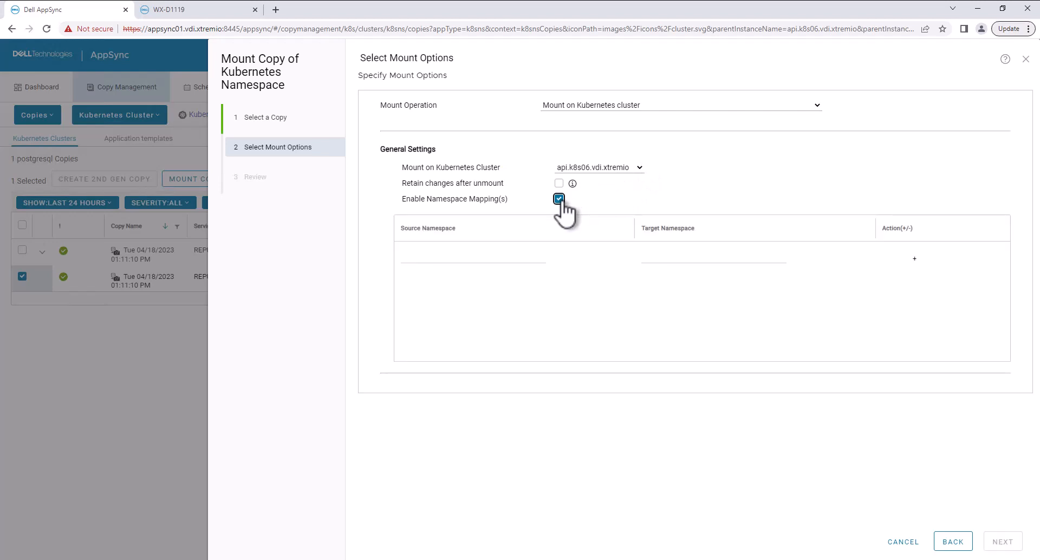
{"action": "left_click", "coordinate": [490, 259]}
{"action": "type", "text": "postgresql"}
{"action": "key", "text": "Tab"}
{"action": "type", "text": "postgresql-dev"}
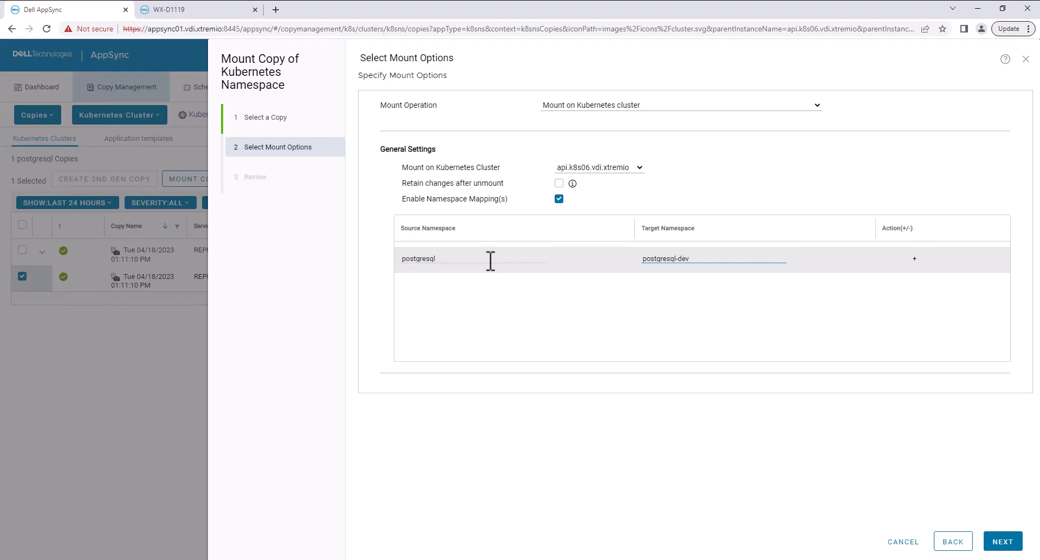
{"action": "left_click", "coordinate": [1002, 546]}
{"action": "left_click", "coordinate": [1001, 548]}
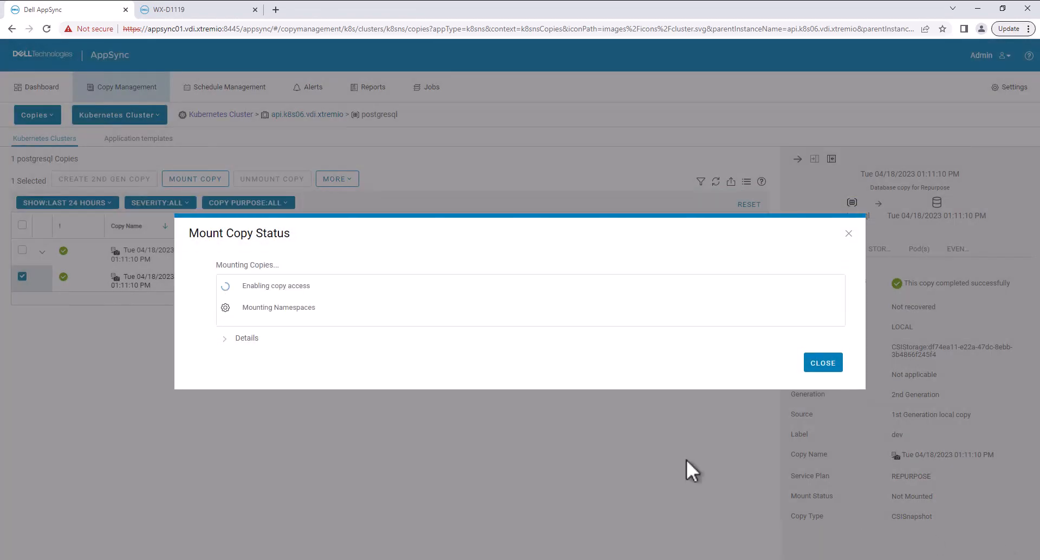
{"action": "left_click", "coordinate": [228, 340]}
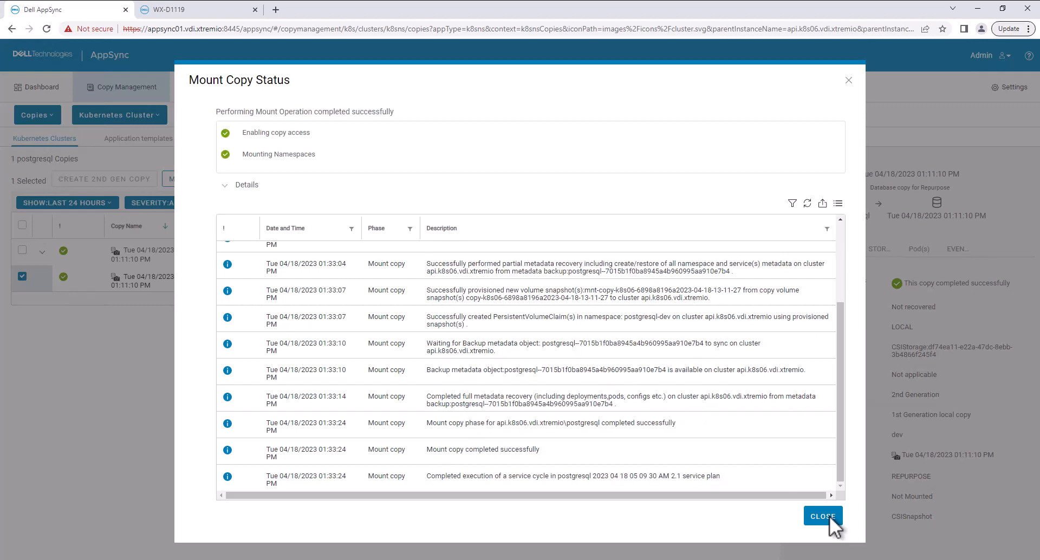
{"action": "left_click", "coordinate": [830, 516]}
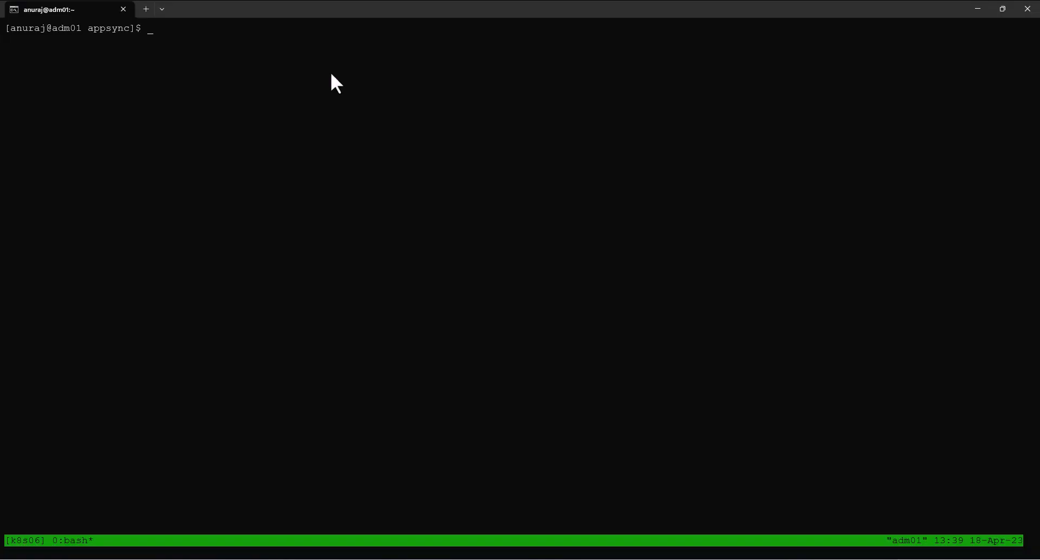
Step: Switch to the terminal and list the cluster's namespaces and the pods in the postgresql-dev namespace
{"action": "type", "text": "get ns"}
{"action": "key", "text": "Return"}
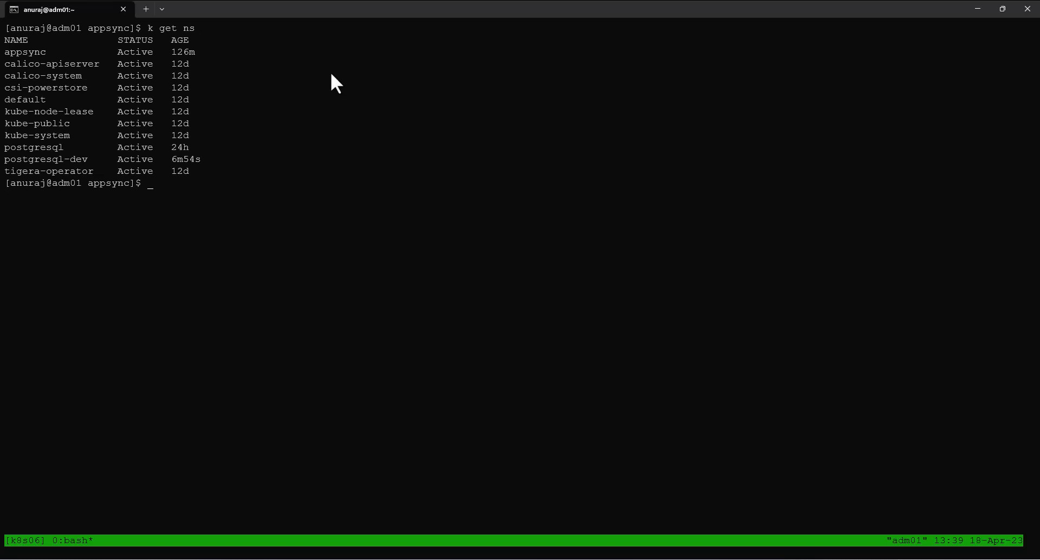
{"action": "type", "text": "k get pod -n postgresql-dev"}
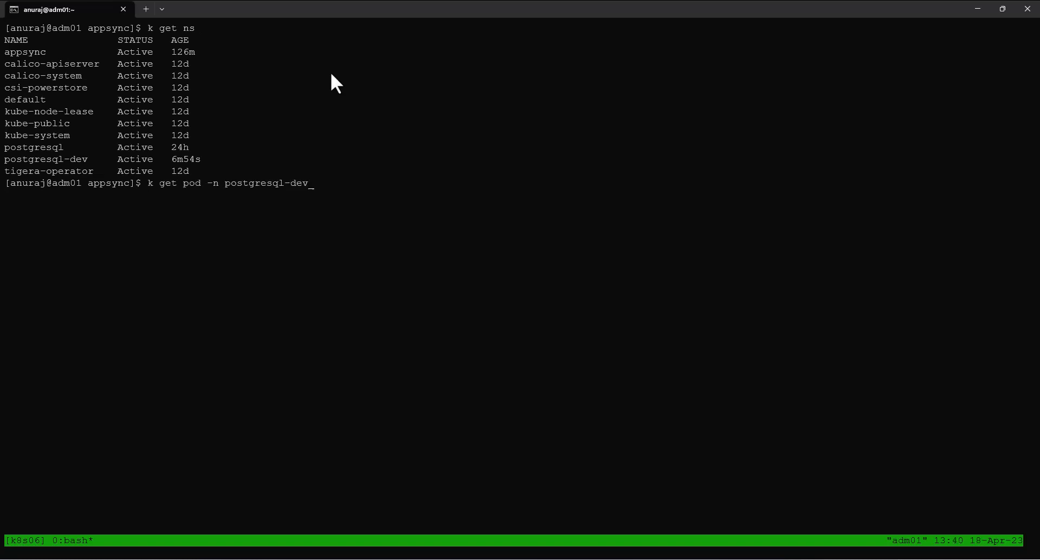
{"action": "key", "text": "Return"}
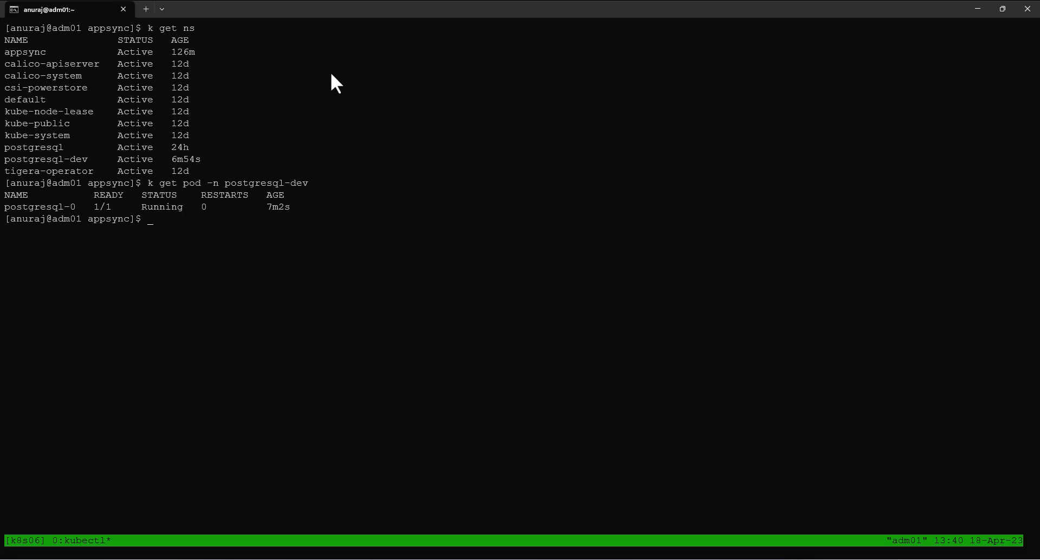
Step: Open a bash shell in the postgresql-0 pod of postgresql-dev and log in to psql as postgres with the account password
{"action": "right_click", "coordinate": [152, 226]}
{"action": "key", "text": "Return"}
{"action": "right_click", "coordinate": [153, 226]}
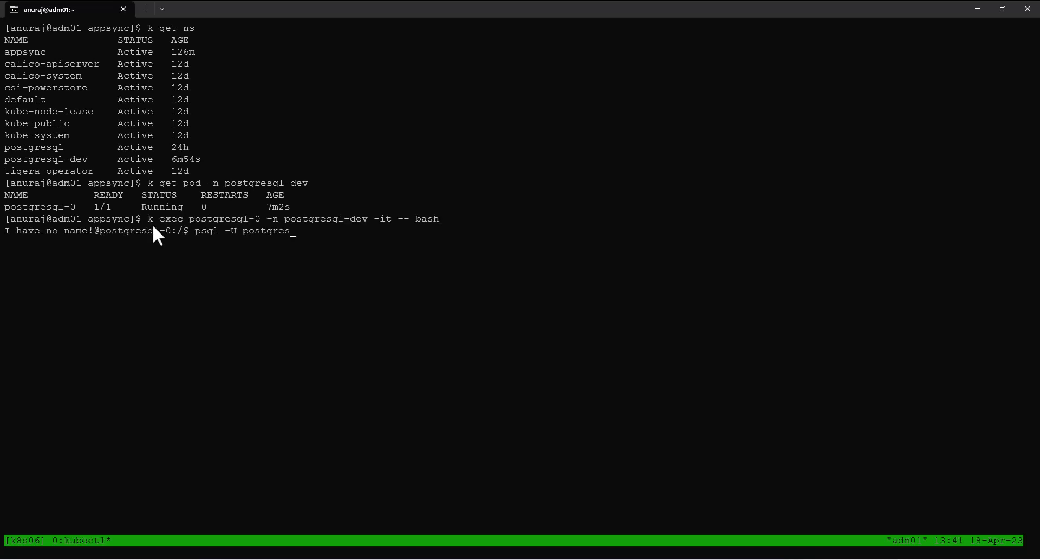
{"action": "key", "text": "Return"}
{"action": "right_click", "coordinate": [152, 226]}
{"action": "key", "text": "Return"}
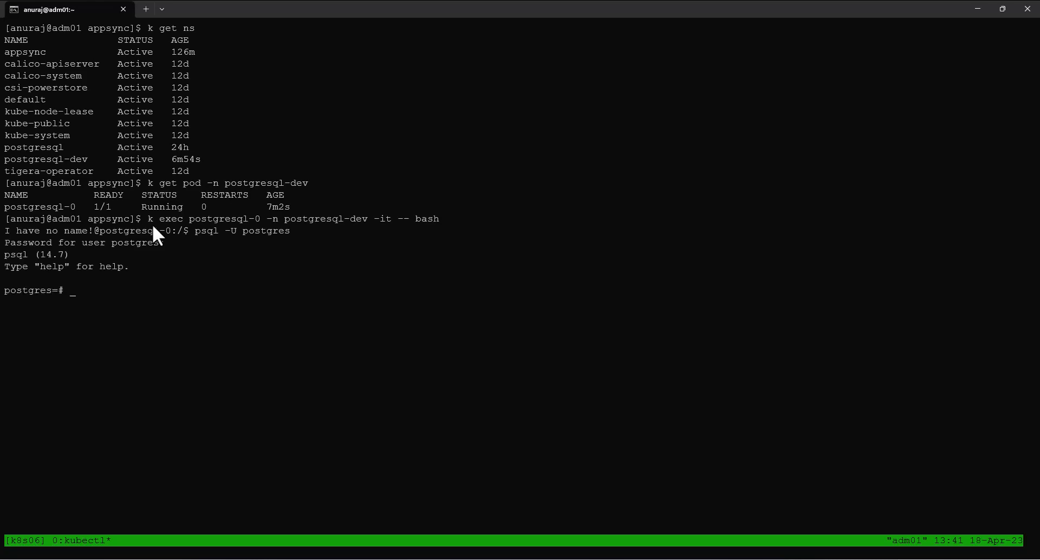
Step: List the database tables, then query all rows of the users table and its row count
{"action": "type", "text": "\\dt"}
{"action": "key", "text": "Return"}
{"action": "type", "text": "SELECT * FROM users;"}
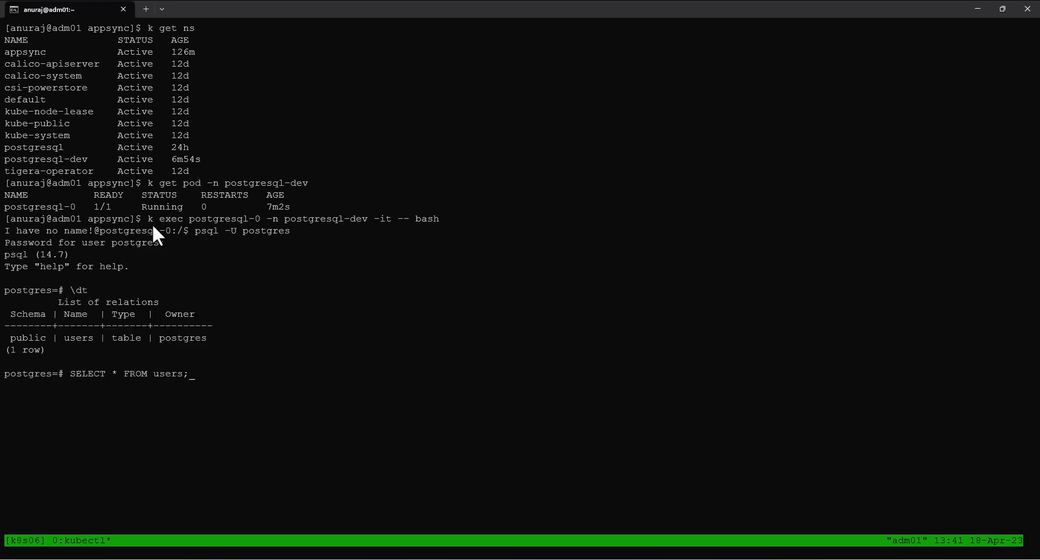
{"action": "key", "text": "Return"}
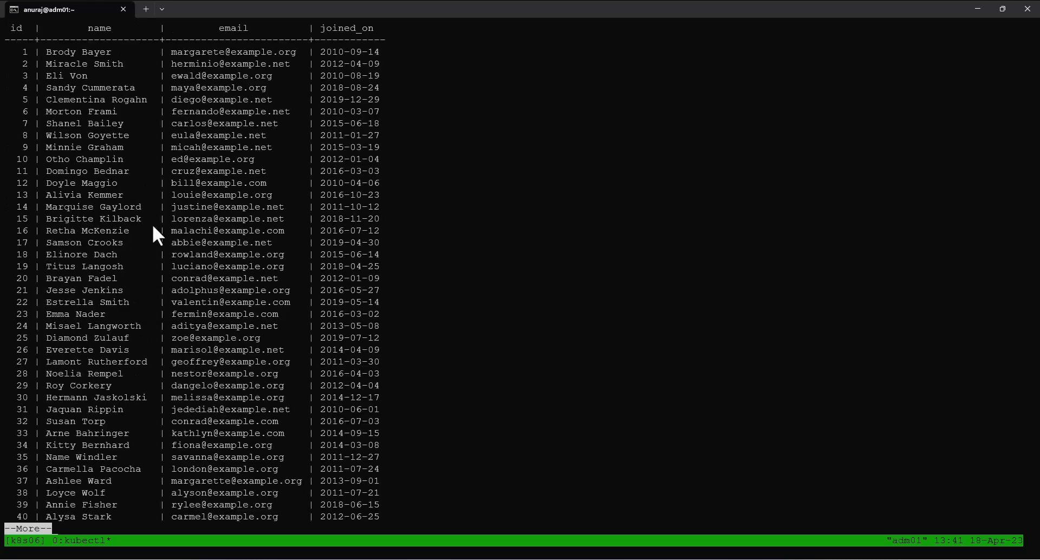
{"action": "type", "text": "SELECT co"}
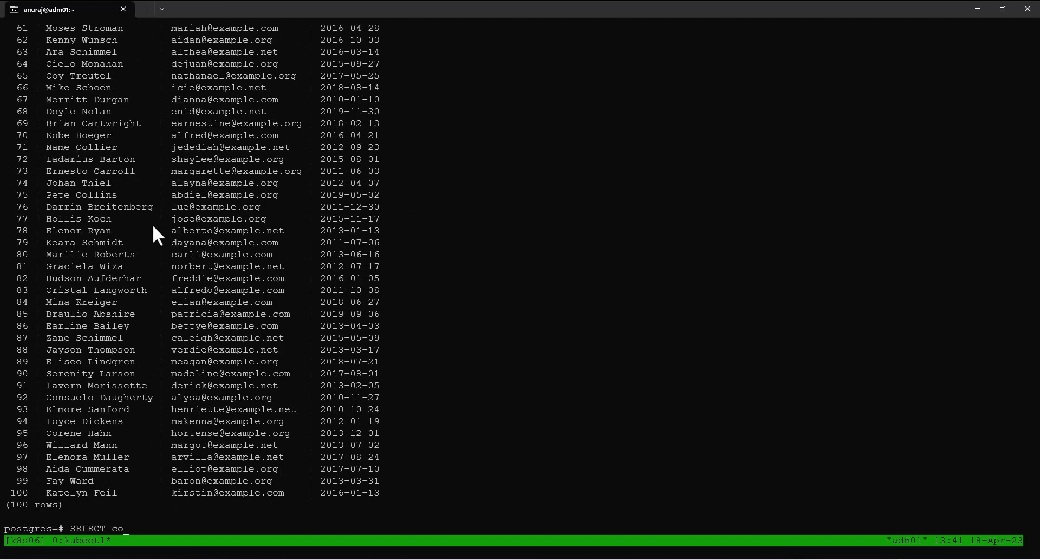
{"action": "type", "text": "unt(*) FROM users;"}
{"action": "key", "text": "Return"}
Step: Quit psql and exit the postgresql-0 pod's shell
{"action": "type", "text": "exit"}
{"action": "key", "text": "BackSpace"}
{"action": "key", "text": "BackSpace"}
{"action": "key", "text": "BackSpace"}
{"action": "key", "text": "BackSpace"}
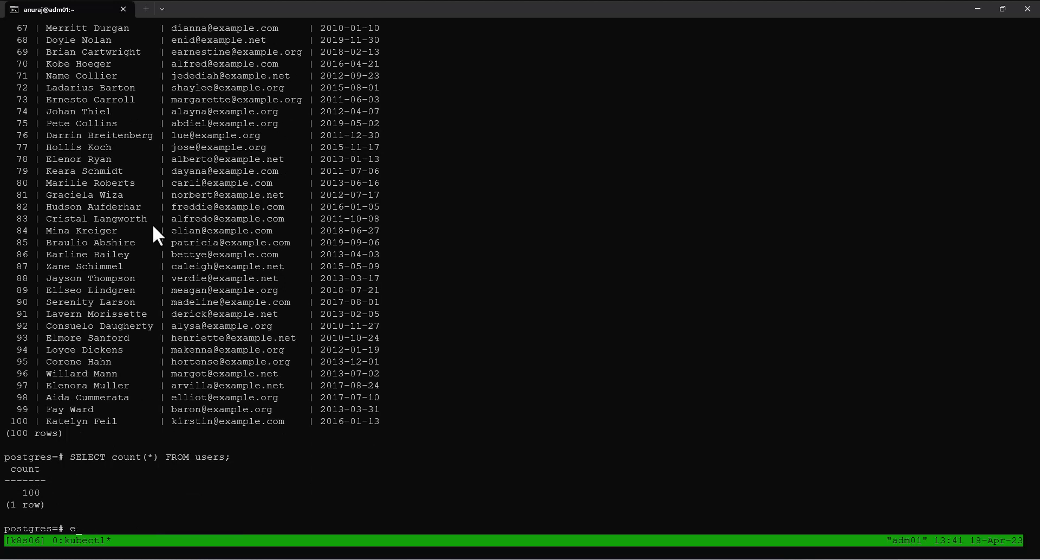
{"action": "type", "text": "\\q"}
{"action": "key", "text": "Return"}
{"action": "type", "text": "exit"}
{"action": "key", "text": "Return"}
Step: List the cluster's persistent volumes, then its volume snapshots, using the k alias for kubectl
{"action": "type", "text": "k get pv"}
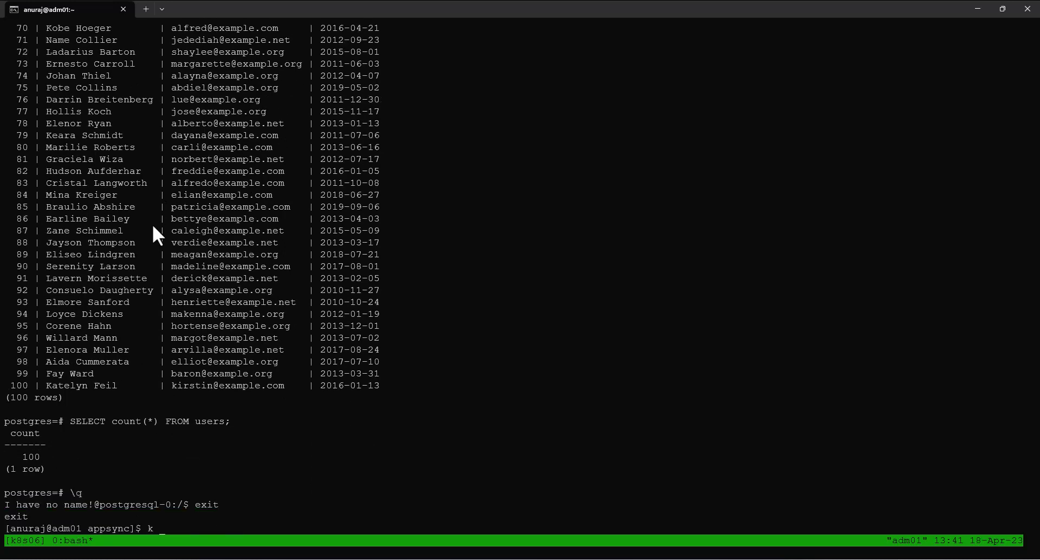
{"action": "key", "text": "Return"}
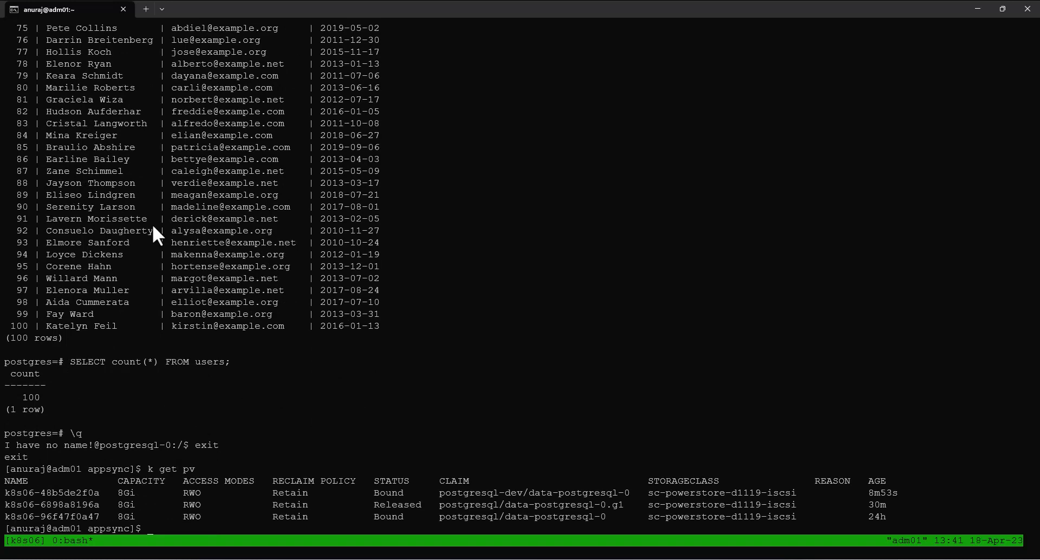
{"action": "type", "text": "k get vs"}
{"action": "key", "text": "Return"}
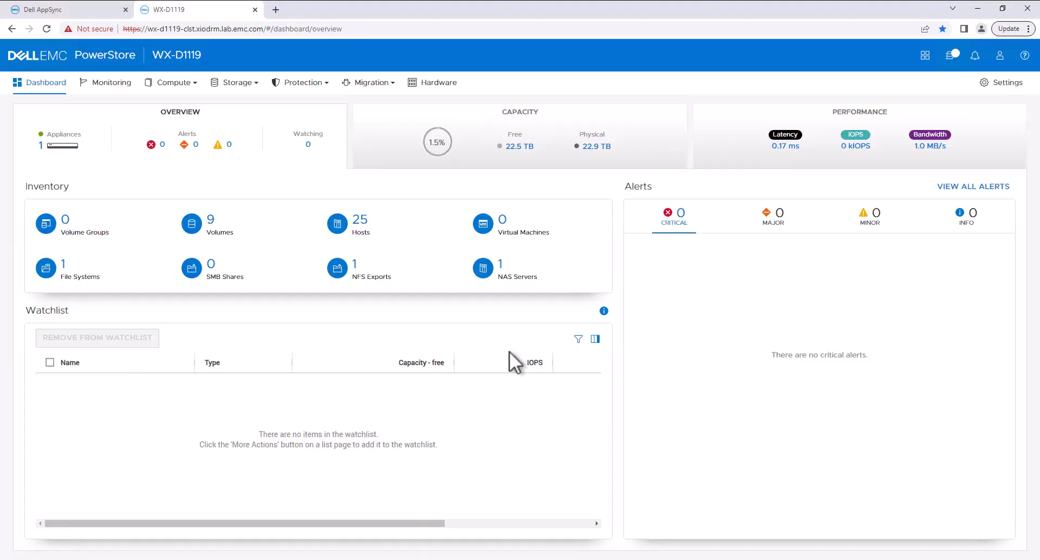
Step: Switch to PowerStore, view the topology of volume k8s06-96f47f0a47 from the volumes list, and close the topology view
{"action": "left_click", "coordinate": [222, 239]}
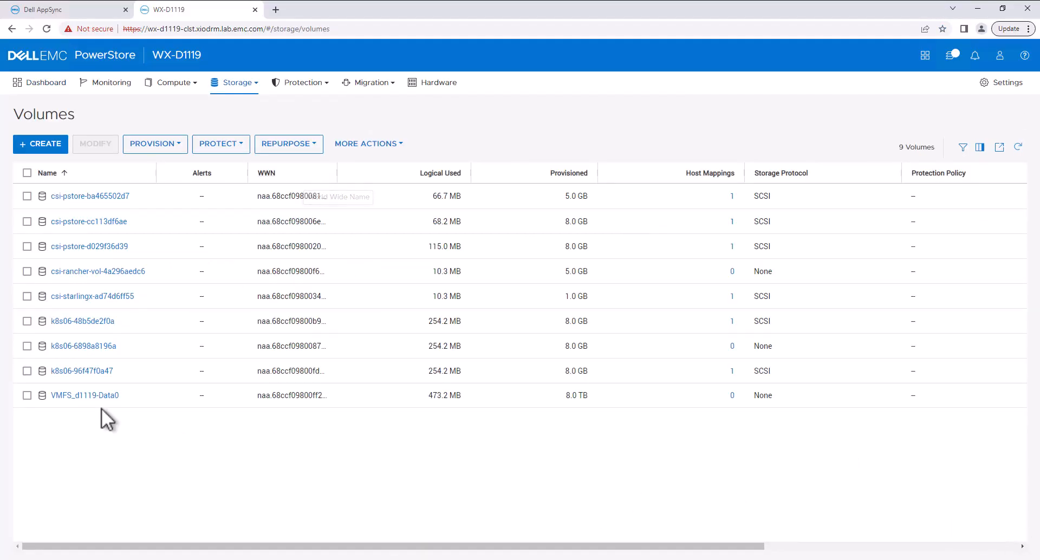
{"action": "left_click", "coordinate": [27, 371]}
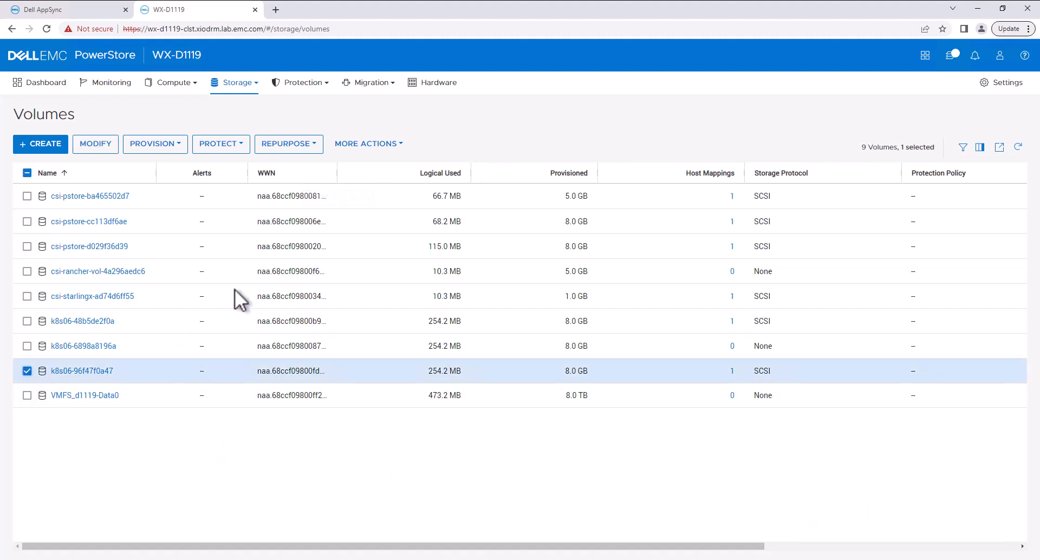
{"action": "left_click", "coordinate": [397, 144]}
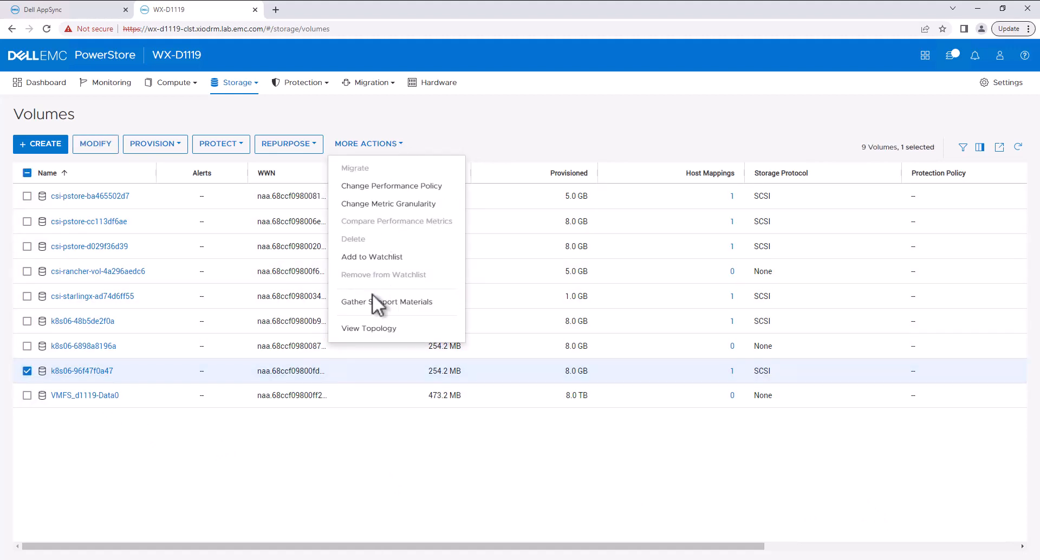
{"action": "left_click", "coordinate": [376, 331]}
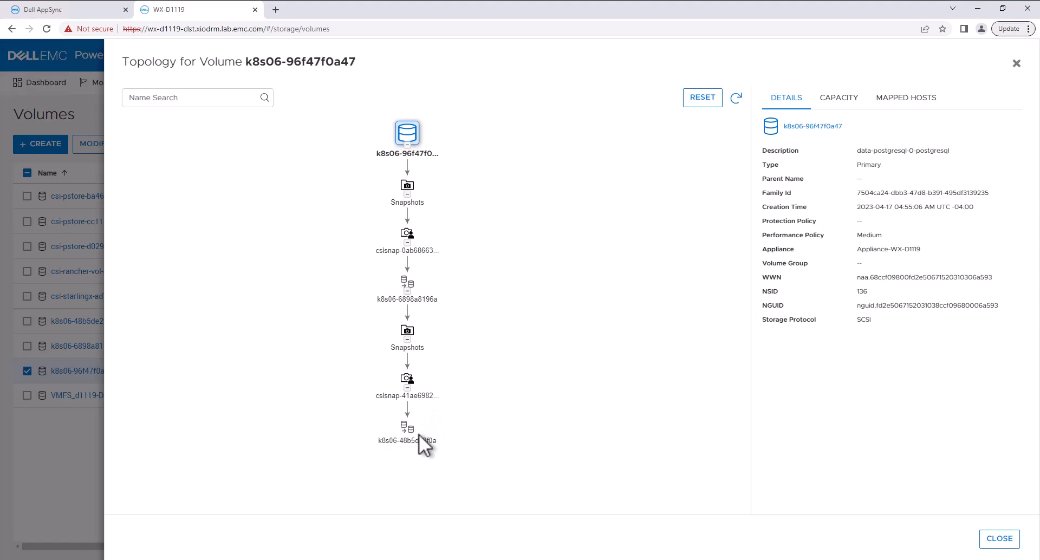
{"action": "left_click", "coordinate": [992, 539]}
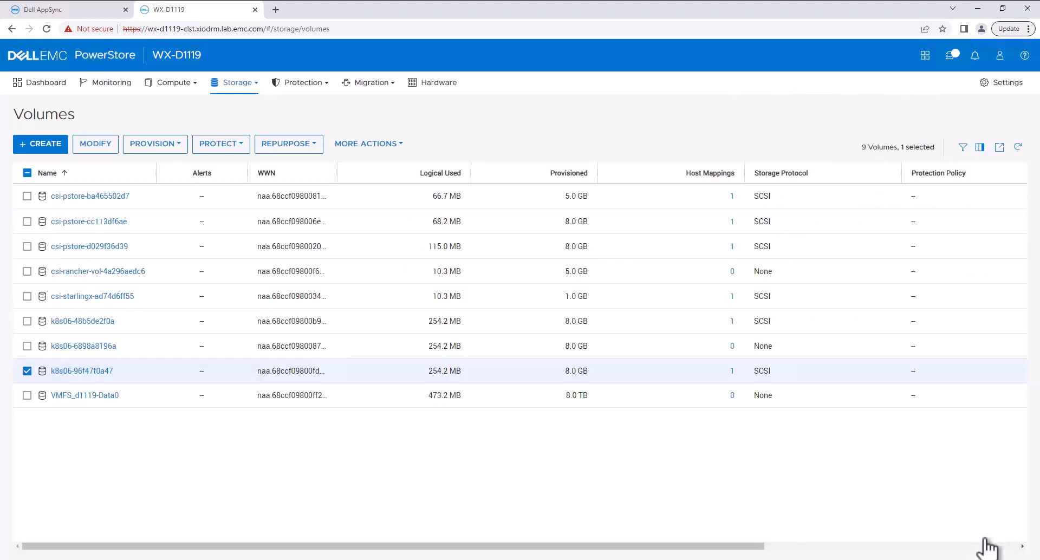